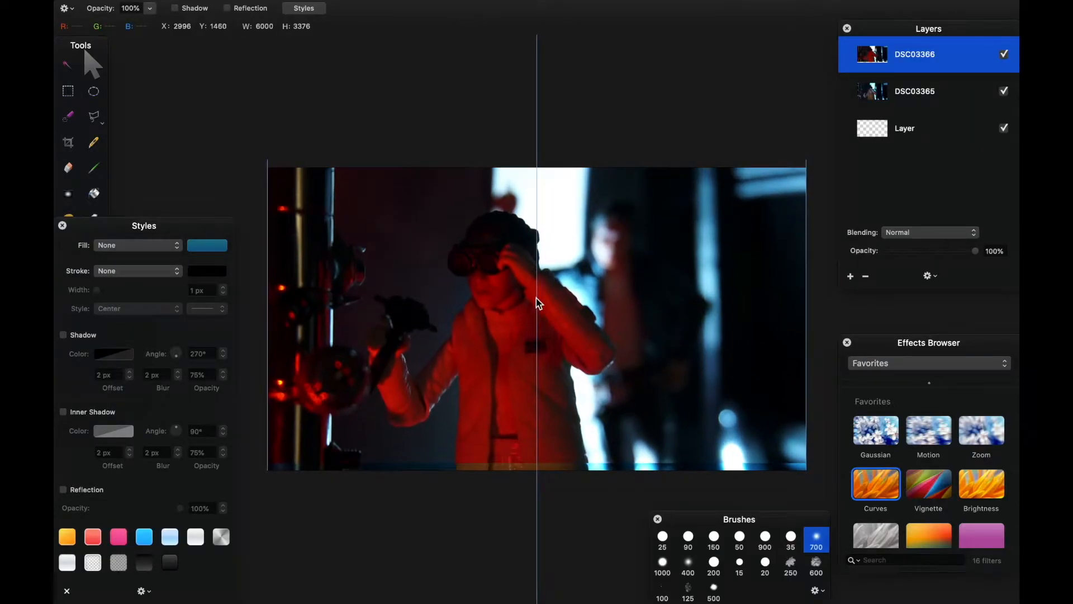
Step: Hide layer DSC03366 and show it again to compare the two lighting exposures
left_click(1004, 54)
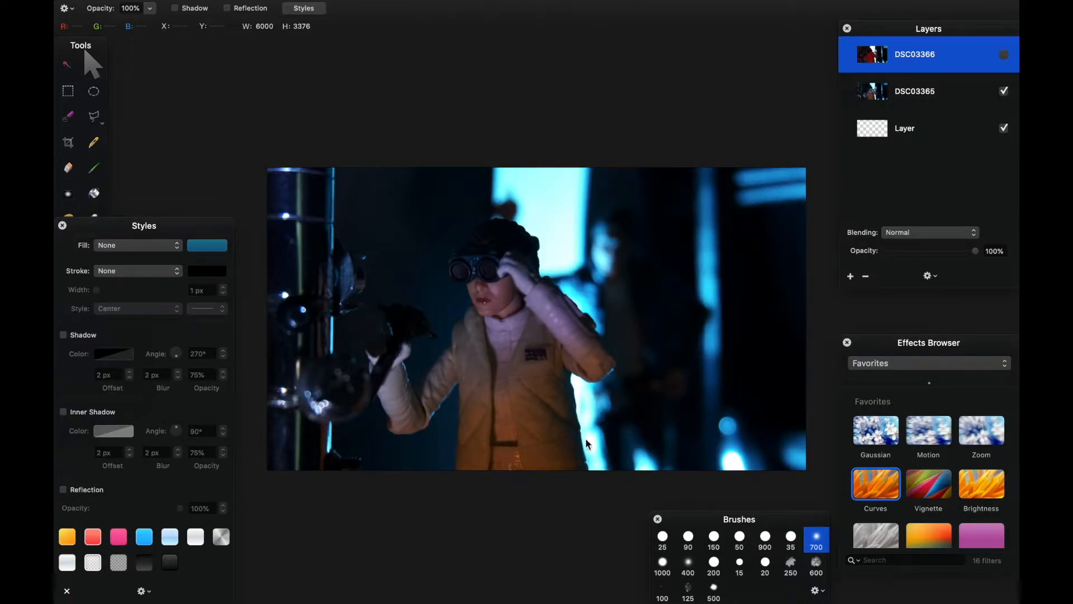
left_click(1004, 56)
Step: Try the Pin Light, Vivid Light and Difference blending modes on layer DSC03366, and return it to Normal
left_click(927, 233)
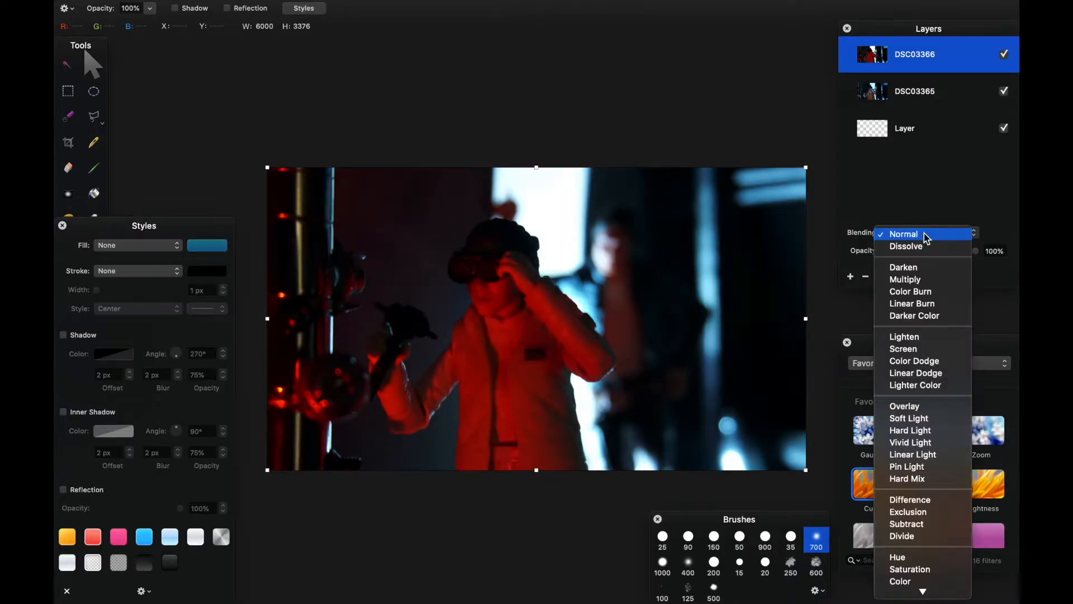
left_click(915, 466)
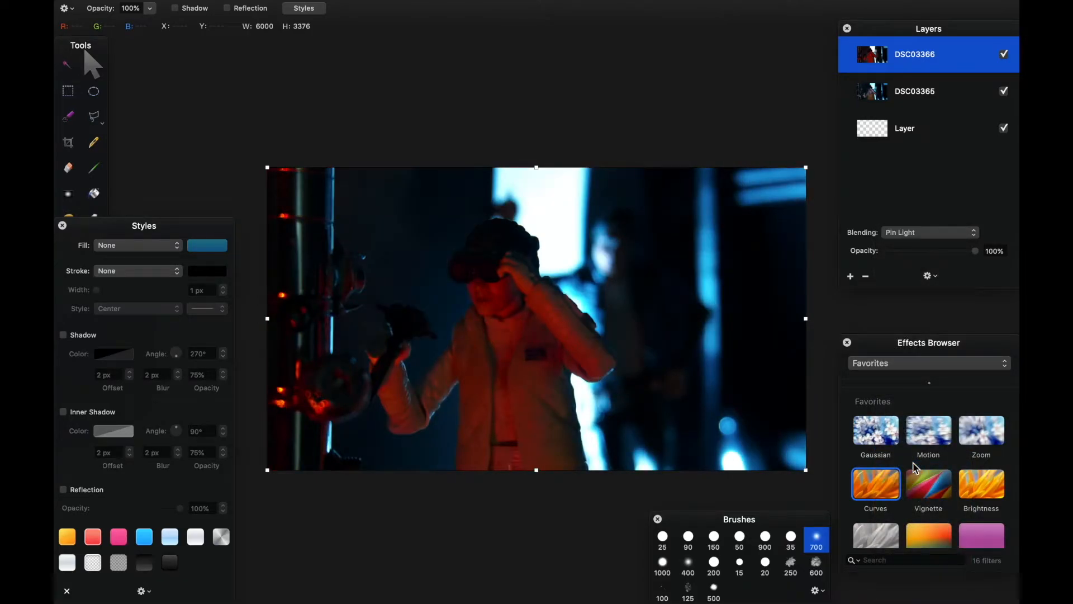
key("super+z")
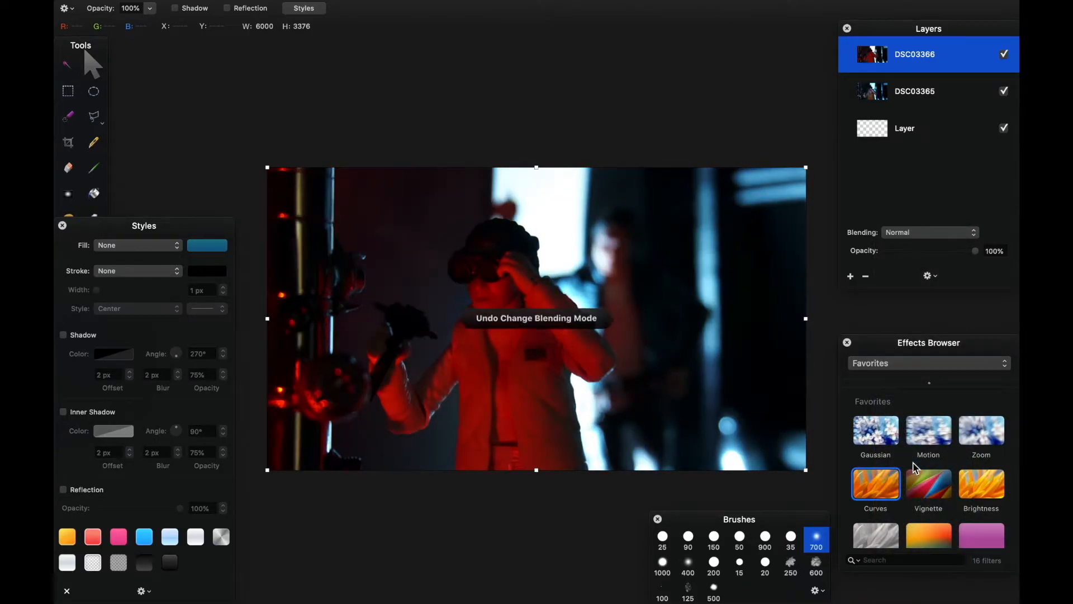
left_click(922, 233)
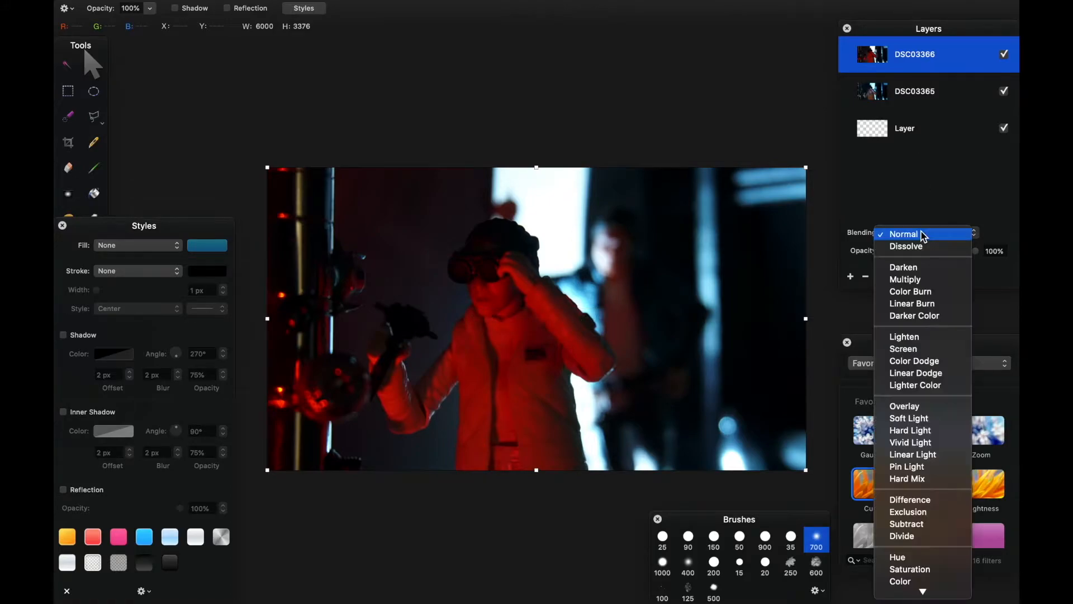
left_click(910, 443)
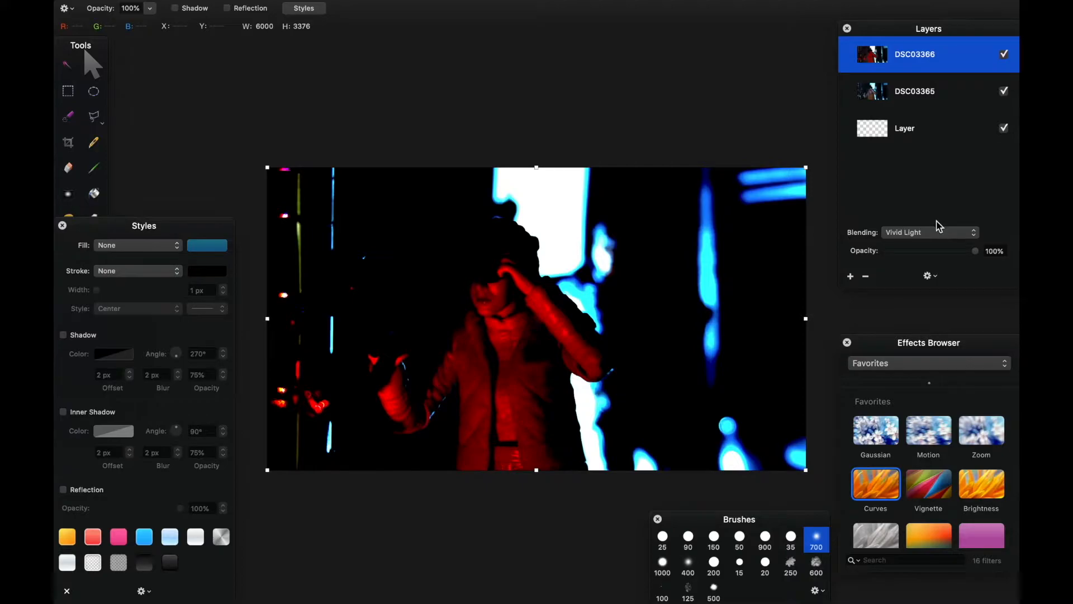
left_click(939, 230)
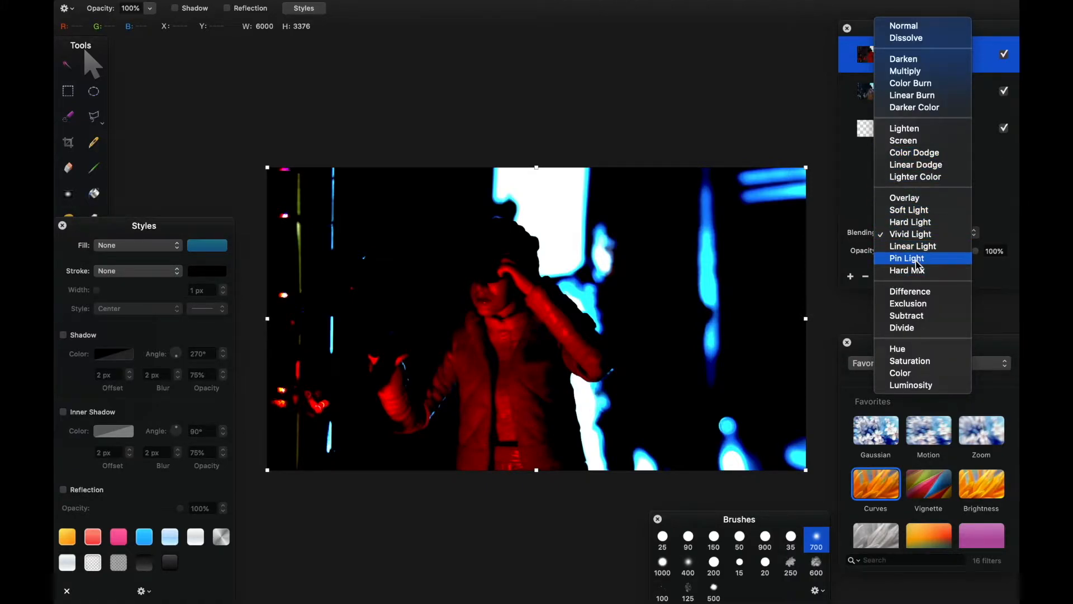
left_click(910, 291)
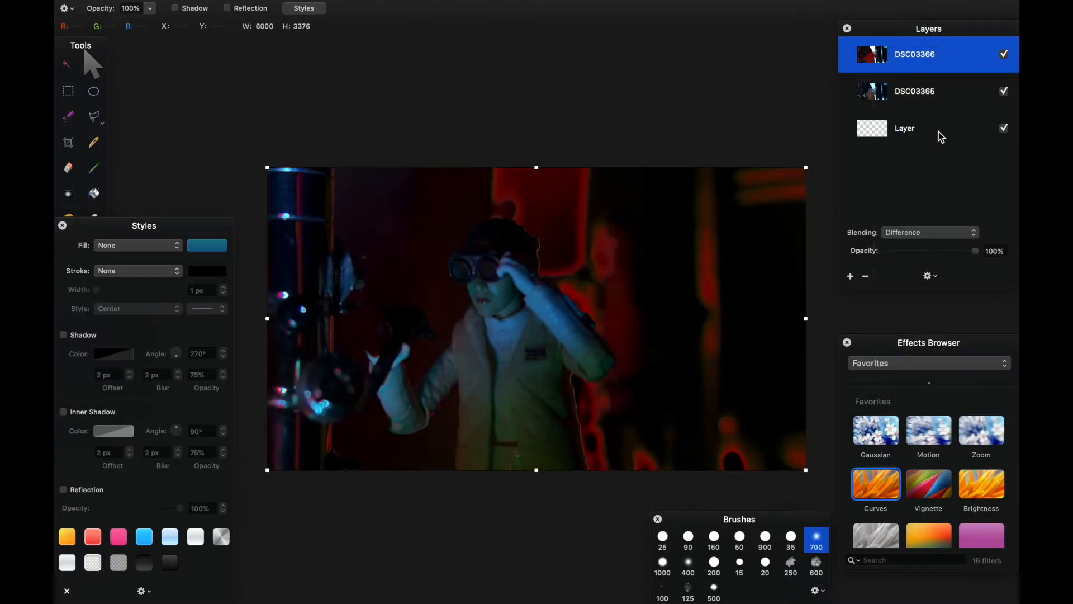
left_click(916, 235)
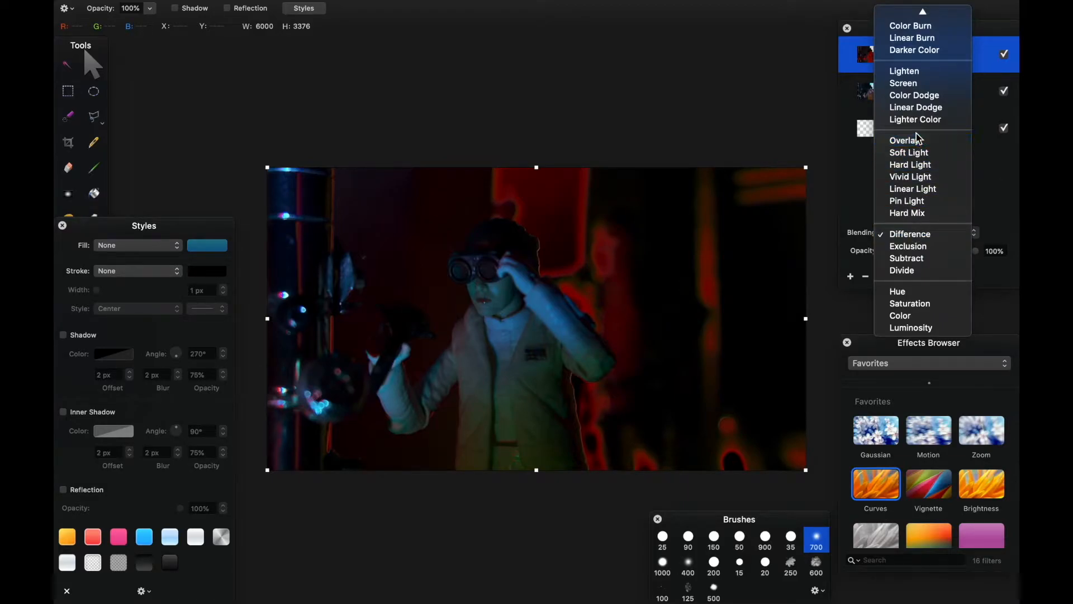
scroll(923, 114, "up", 2)
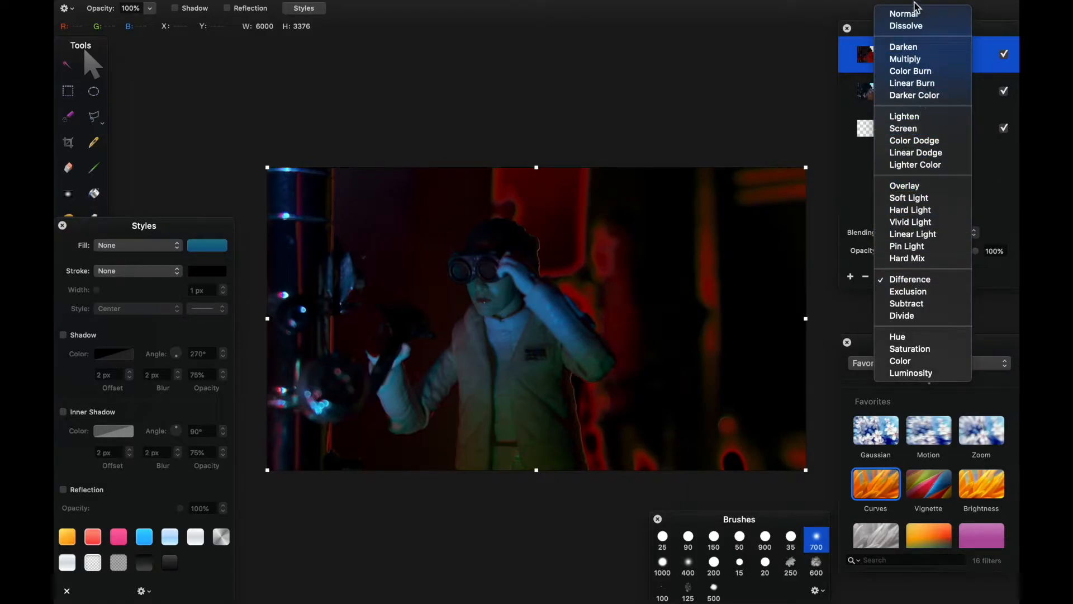
left_click(912, 13)
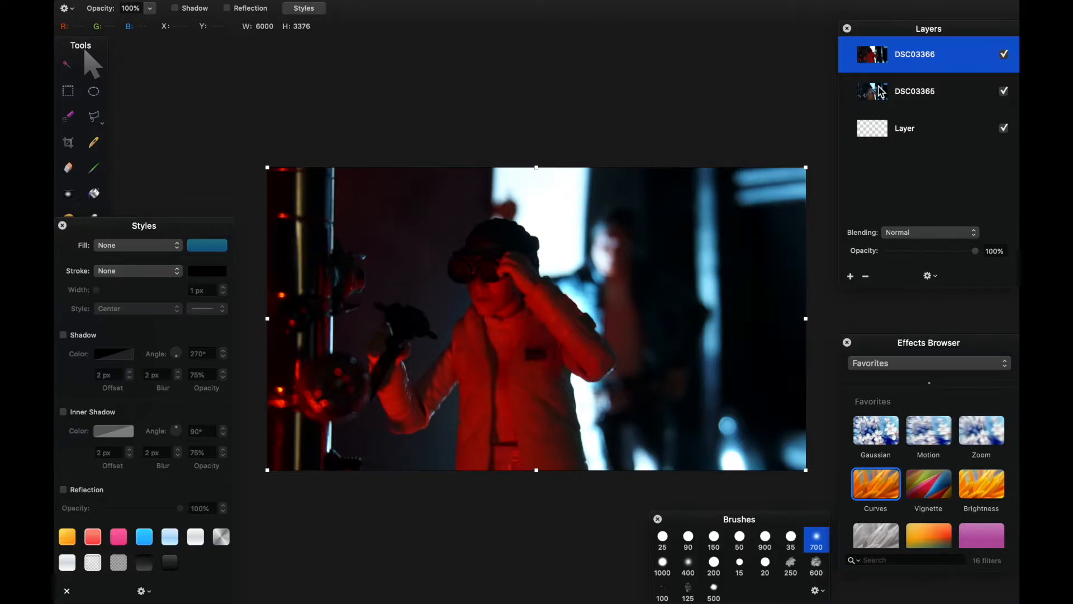
Step: Mask layer DSC03366 with an inverted radial gradient centred on the figure's face
right_click(913, 62)
left_click(866, 124)
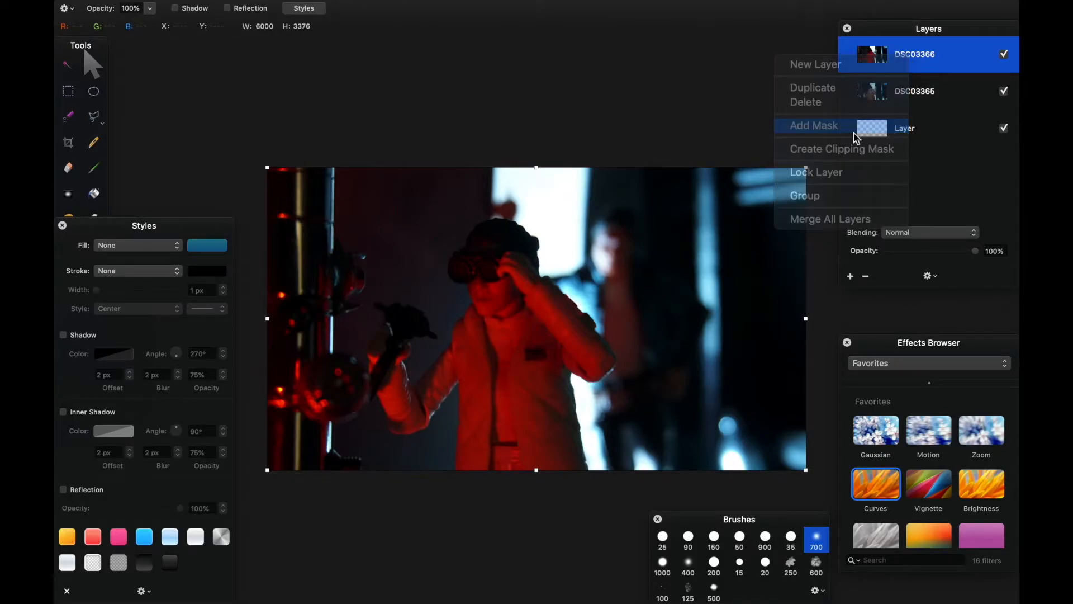
left_click(68, 193)
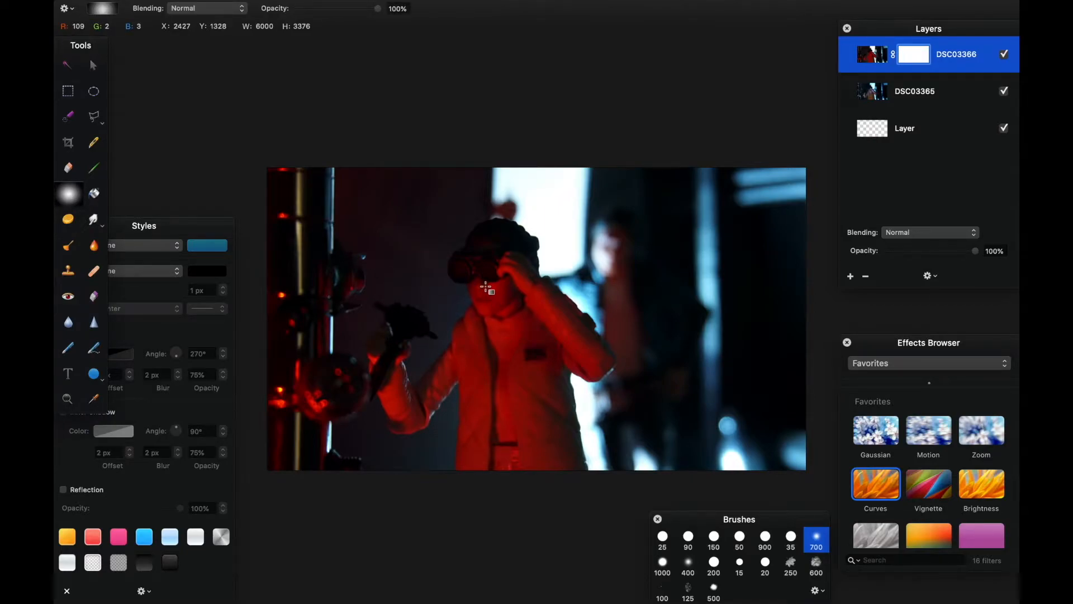
left_click_drag(483, 290, 598, 290)
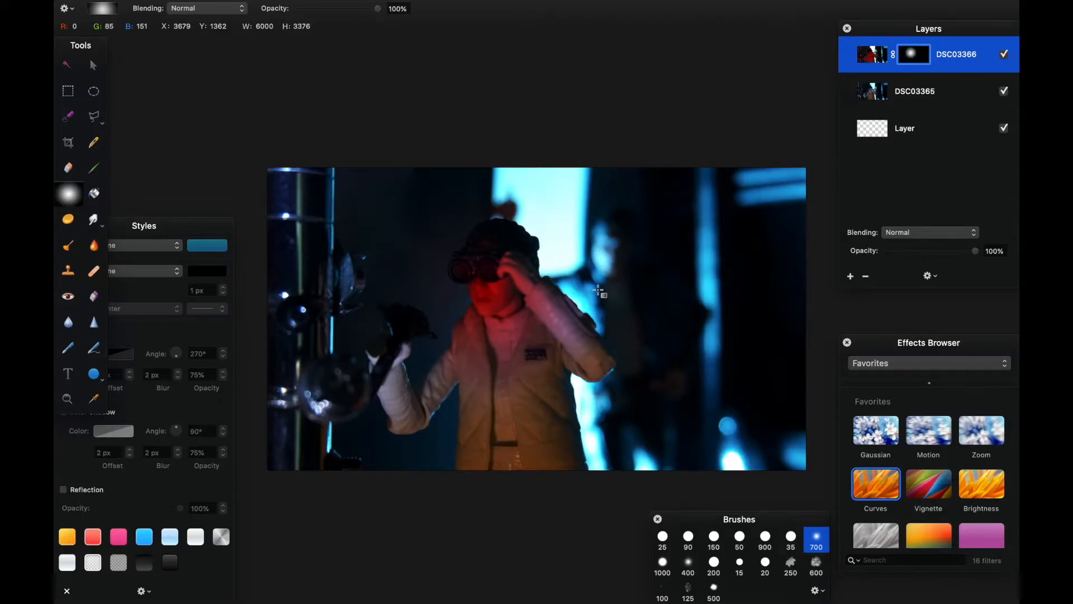
key("super+i")
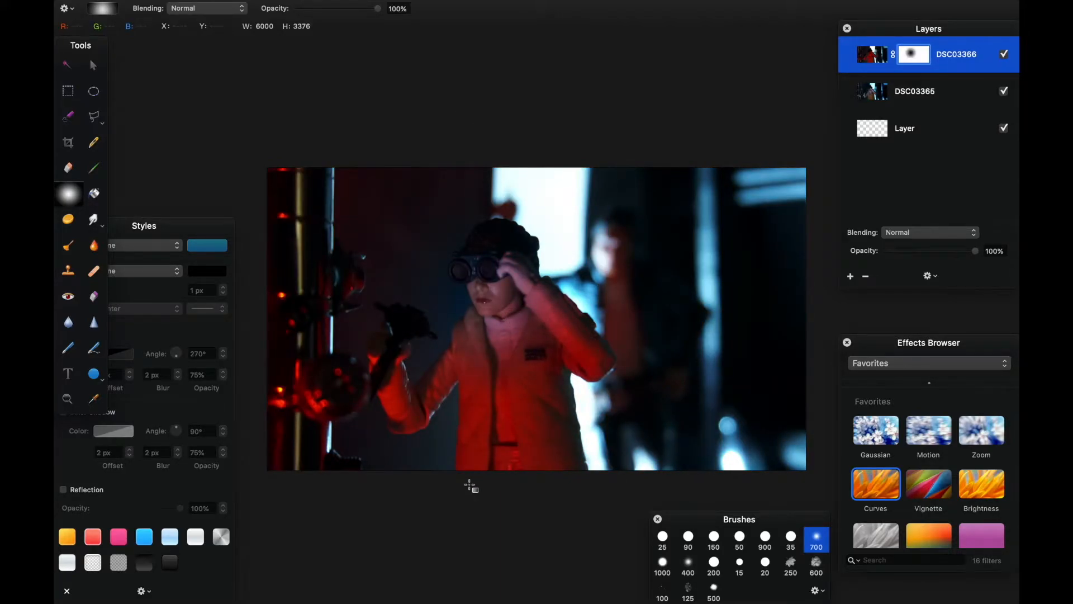
Step: Brighten the face and goggles on layer DSC03365 with the lightening brush, range Highlights, exposure 50%
left_click(879, 100)
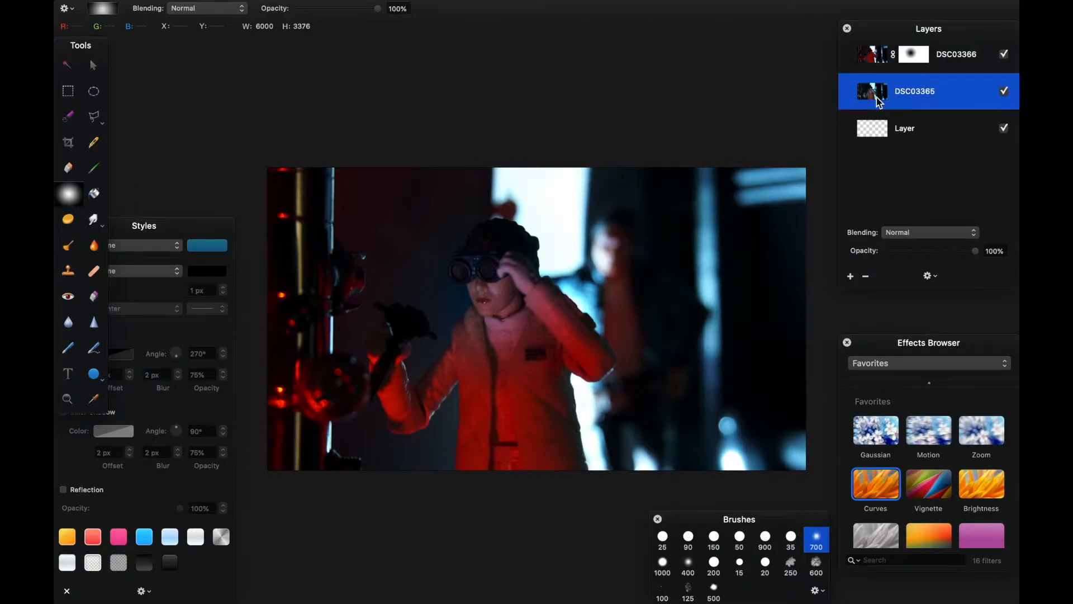
left_click(68, 245)
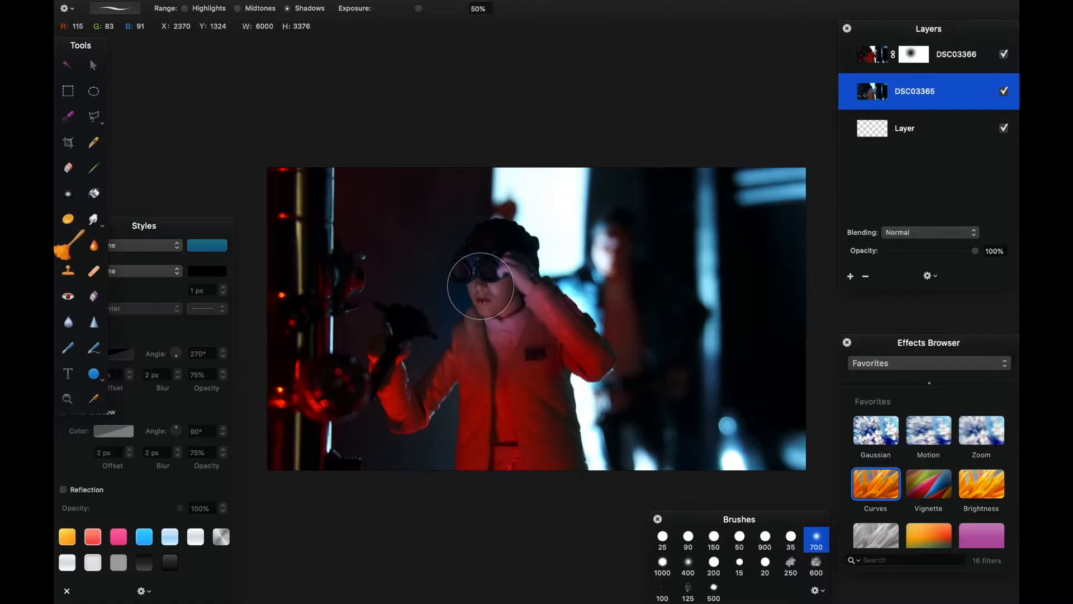
scroll(481, 286, "up", 5)
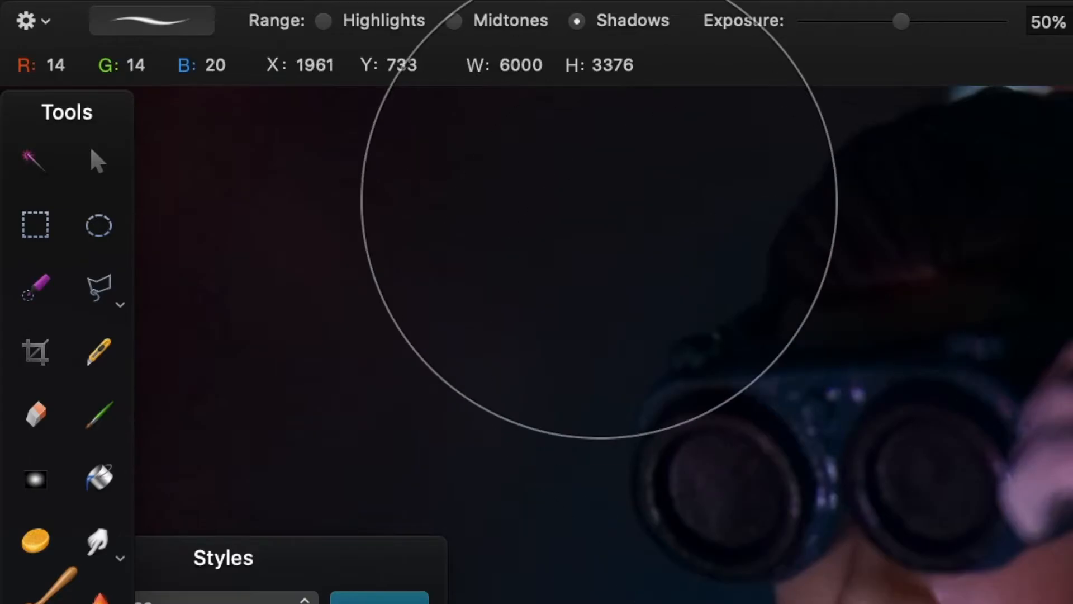
left_click(324, 20)
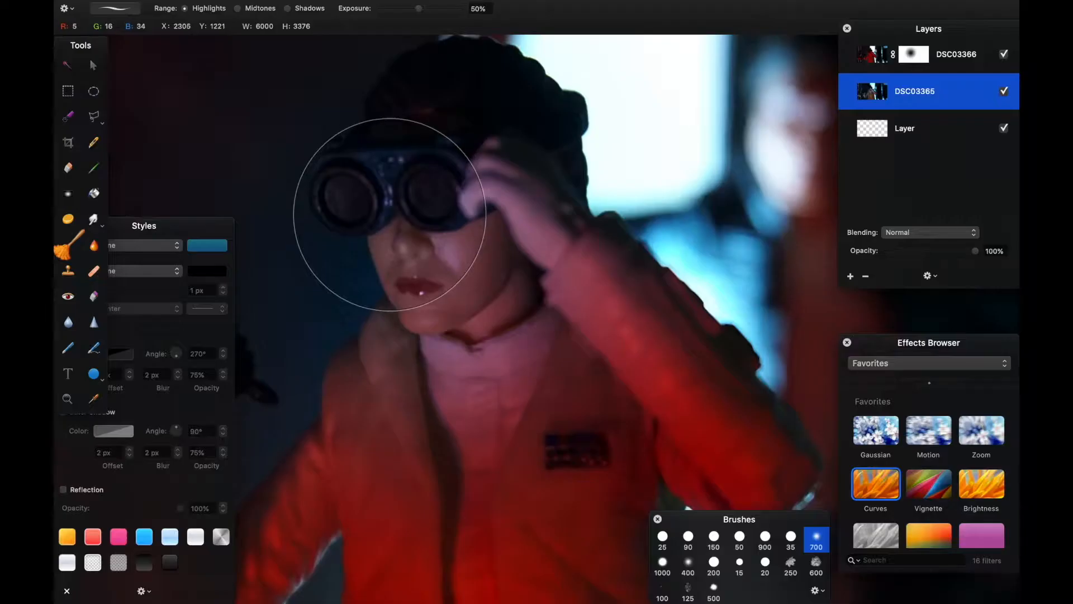
mouse_move(389, 214)
left_mouse_down()
mouse_move(419, 221)
mouse_move(432, 250)
mouse_move(449, 244)
mouse_move(438, 269)
mouse_move(413, 246)
mouse_move(522, 283)
mouse_move(484, 371)
mouse_move(485, 351)
mouse_move(480, 363)
mouse_move(463, 354)
mouse_move(476, 431)
mouse_move(508, 336)
mouse_move(525, 329)
mouse_move(467, 373)
mouse_move(442, 354)
mouse_move(426, 370)
mouse_move(453, 437)
mouse_move(454, 503)
mouse_move(489, 359)
mouse_move(488, 281)
mouse_move(469, 245)
mouse_move(429, 232)
mouse_move(439, 205)
left_mouse_up()
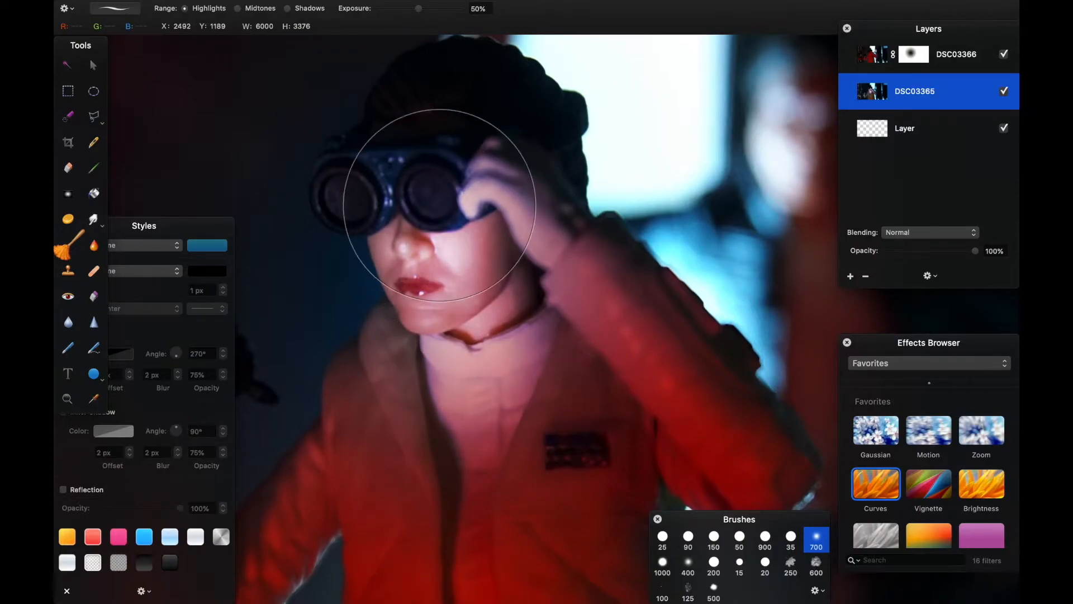
scroll(473, 248, "down", 3)
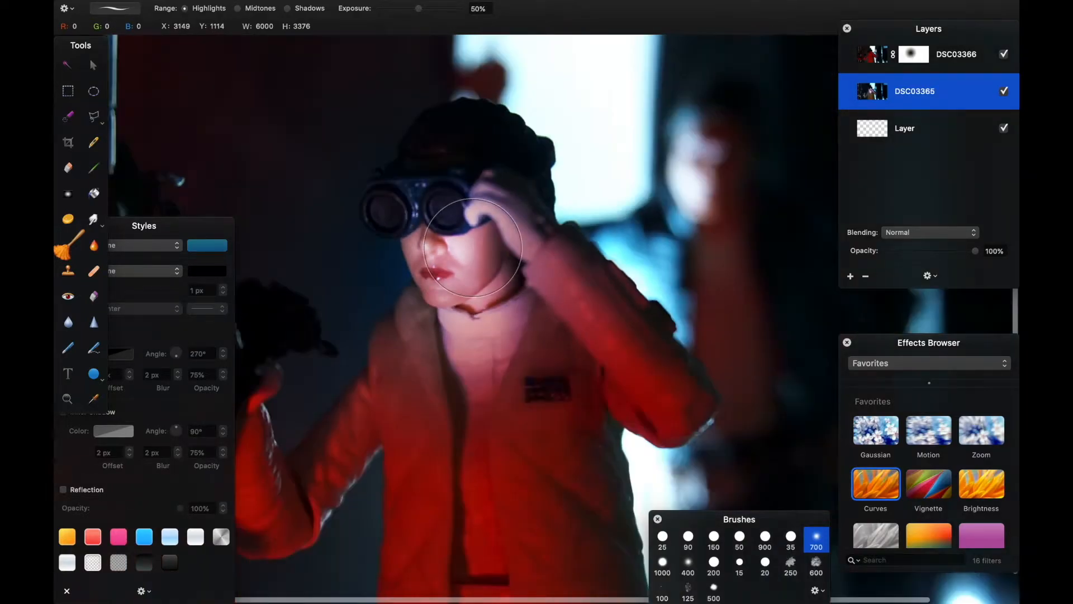
scroll(473, 248, "down", 3)
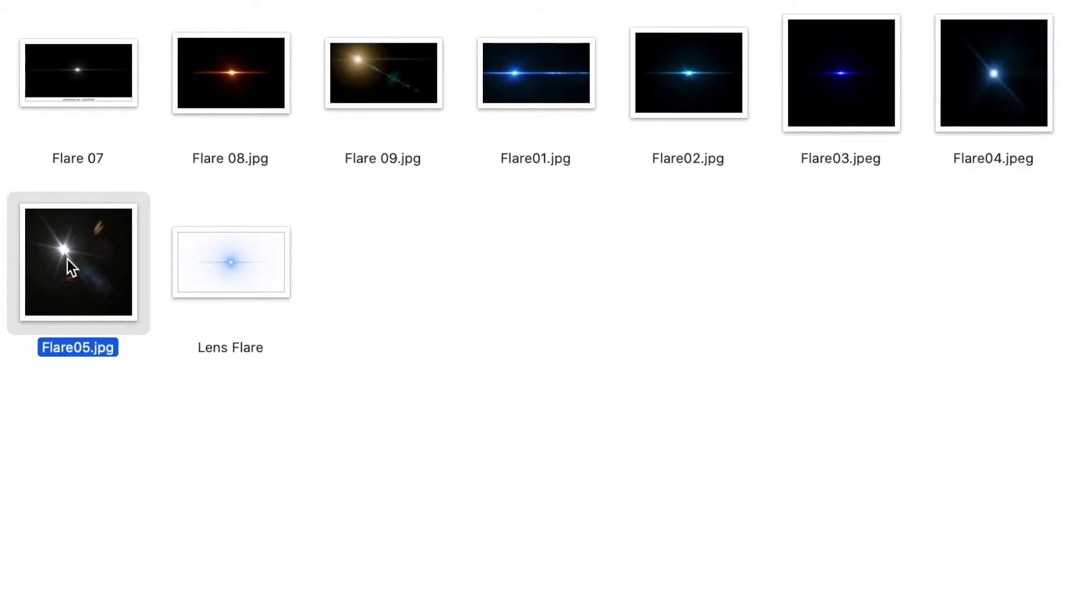
Step: Bring Flare05.jpg from the flare images folder into the composition as the topmost layer
left_click(989, 69)
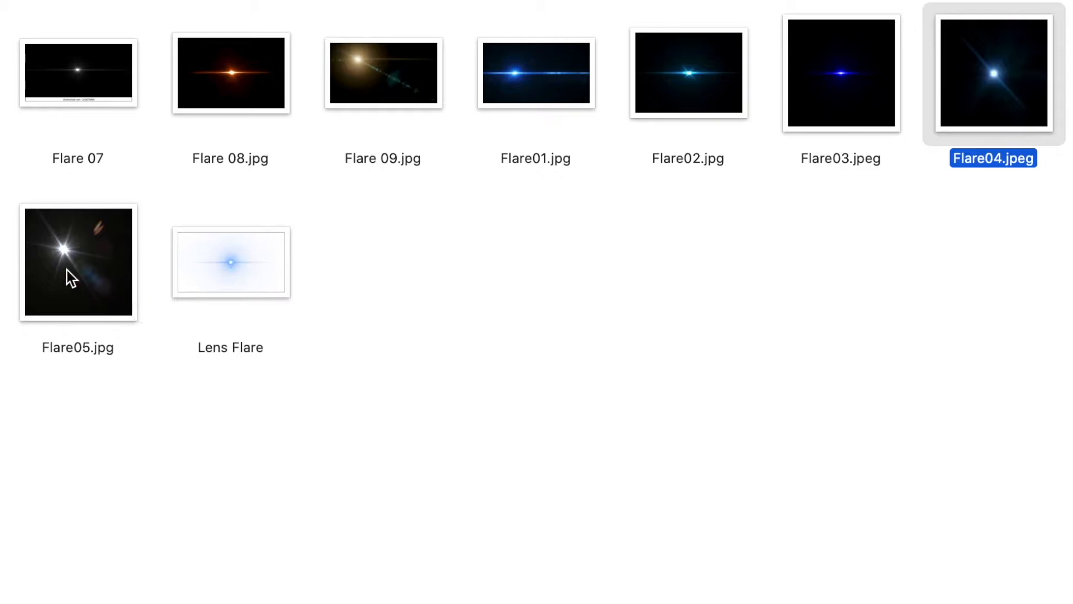
left_click_drag(66, 270, 420, 323)
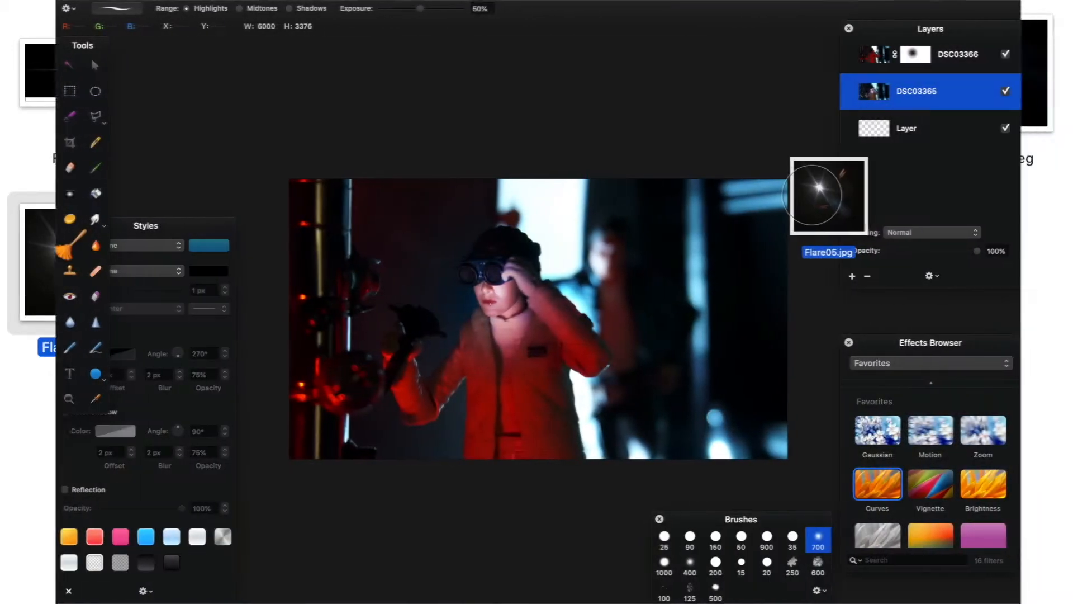
left_click_drag(816, 198, 876, 49)
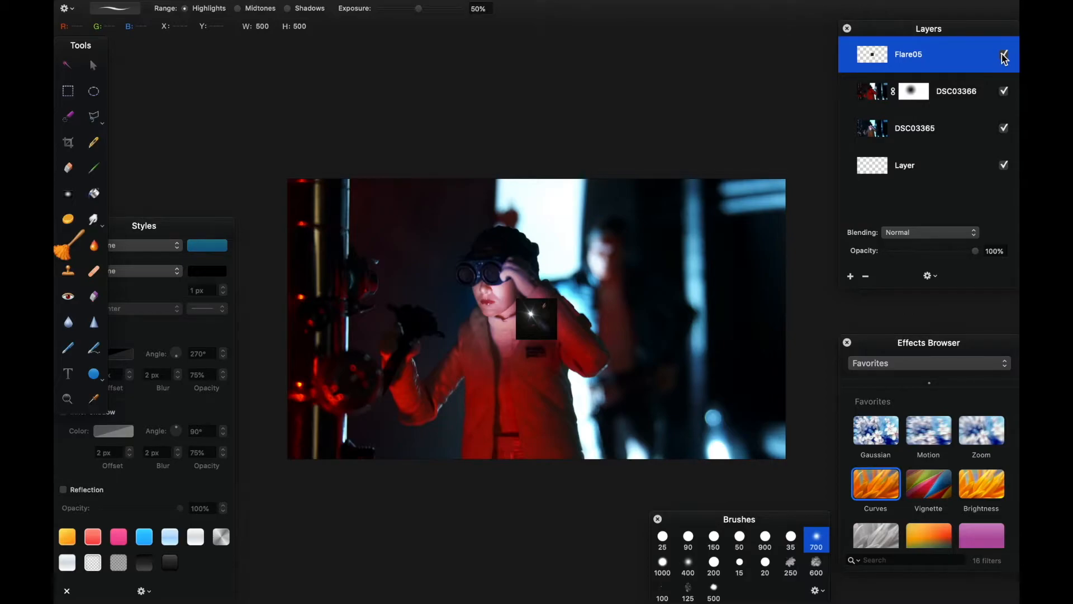
Step: Scale the Flare05 layer proportionally to 675.2% so it spans the full image height
left_click(94, 64)
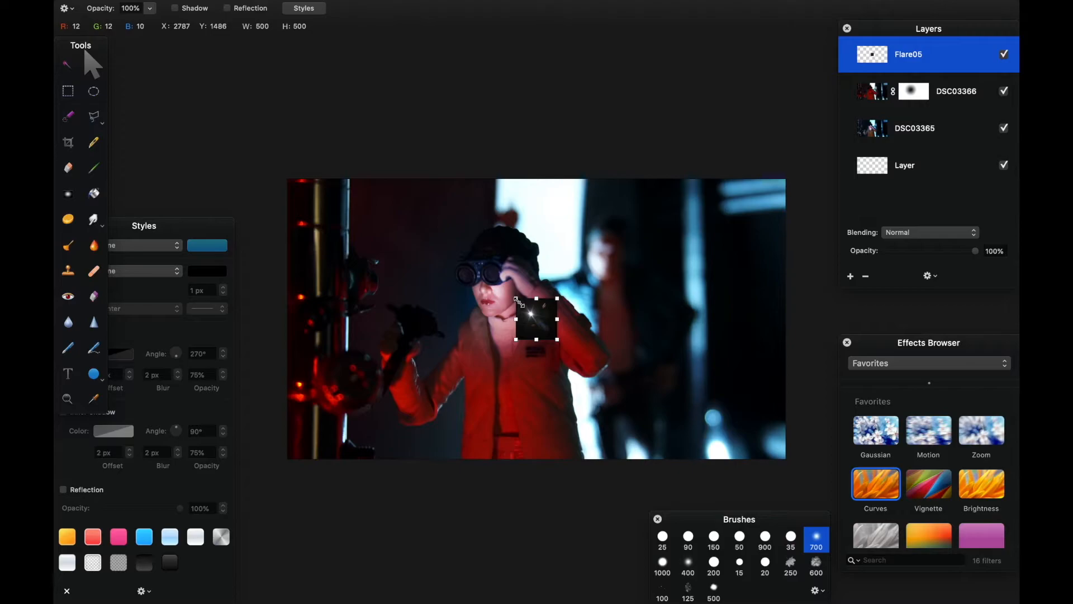
left_click_drag(514, 298, 401, 215)
left_click_drag(475, 340, 537, 458)
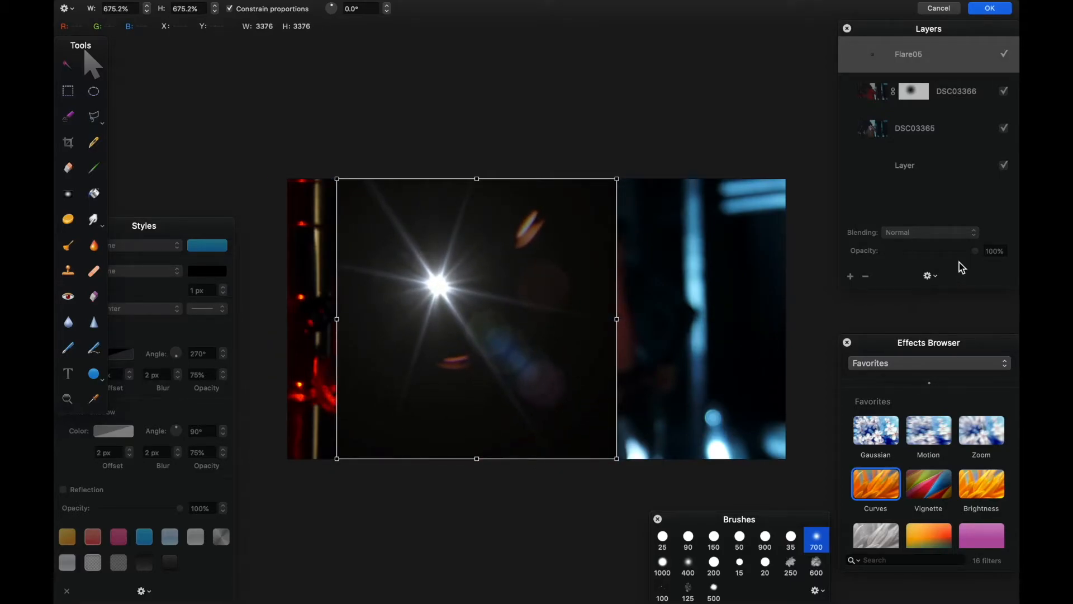
left_click_drag(973, 250, 928, 251)
double_click(521, 288)
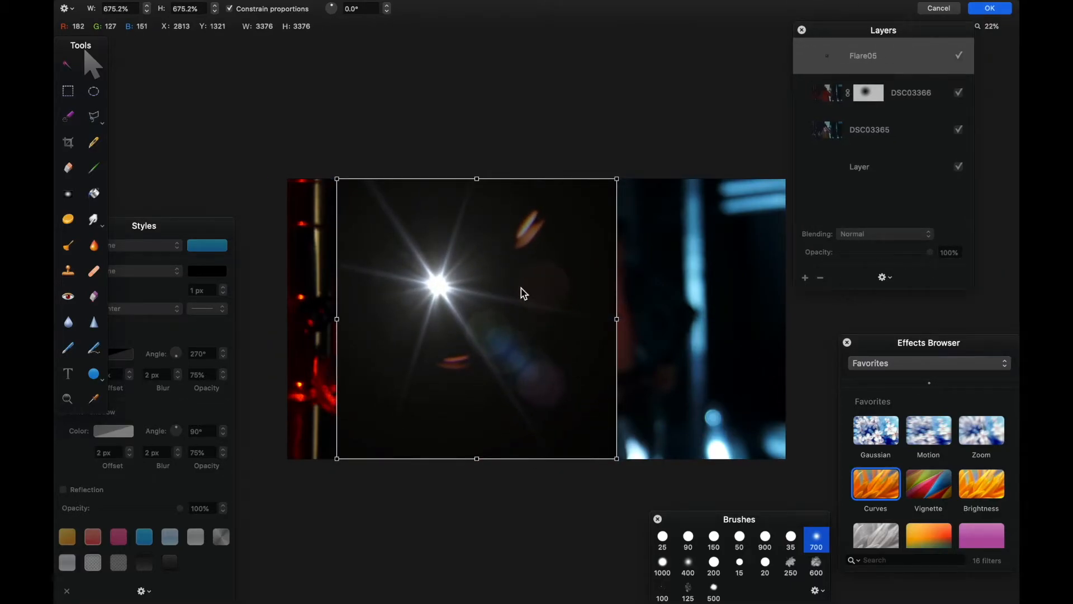
Step: Lower the Flare05 layer's opacity to 29% and move the flare beside the figure's outstretched hand
left_click_drag(930, 253, 865, 256)
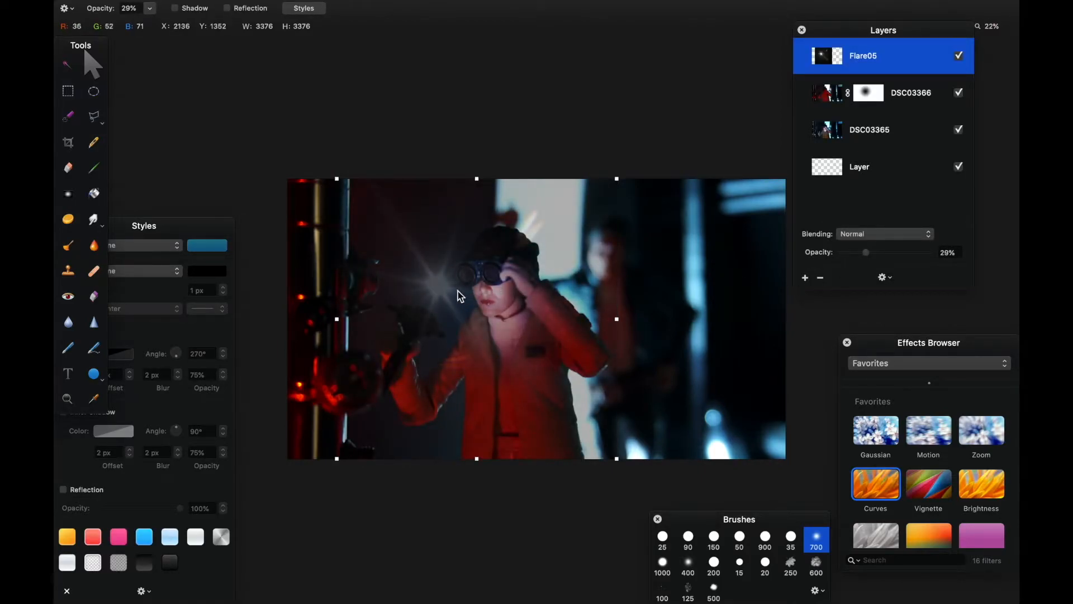
left_click_drag(439, 290, 388, 310)
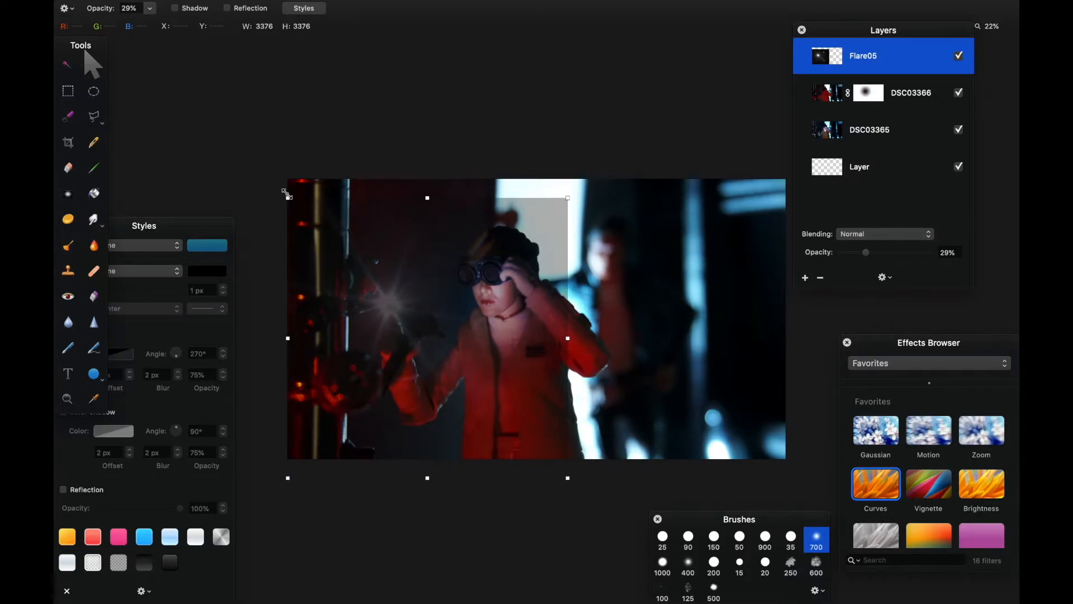
Step: Enlarge the flare proportionally to 113.5% and recentre its bright point beside the figure's outstretched hand
left_click_drag(280, 184, 258, 164)
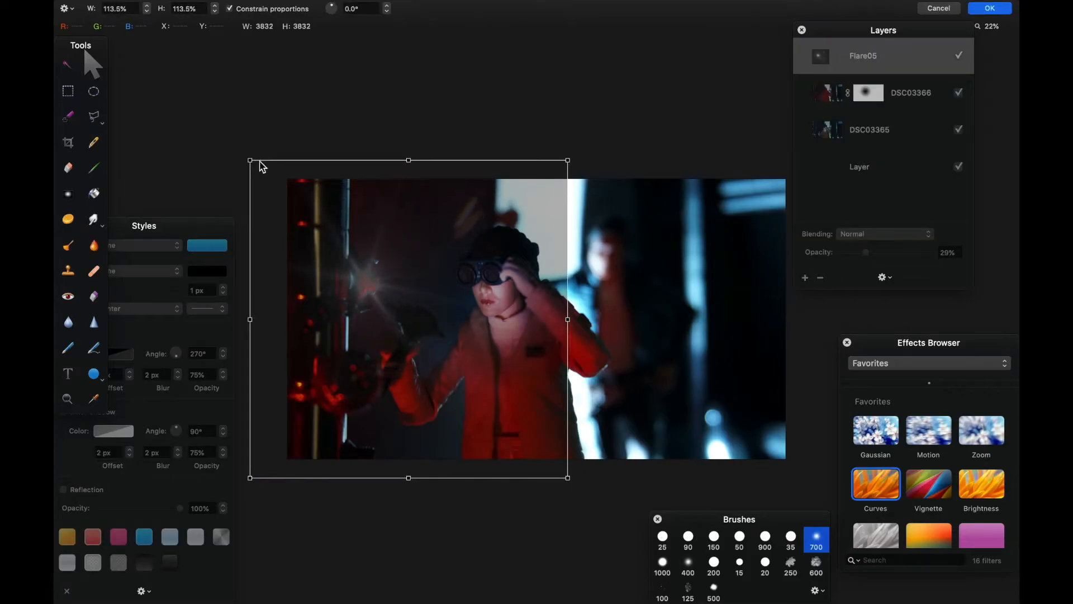
left_click_drag(371, 284, 390, 303)
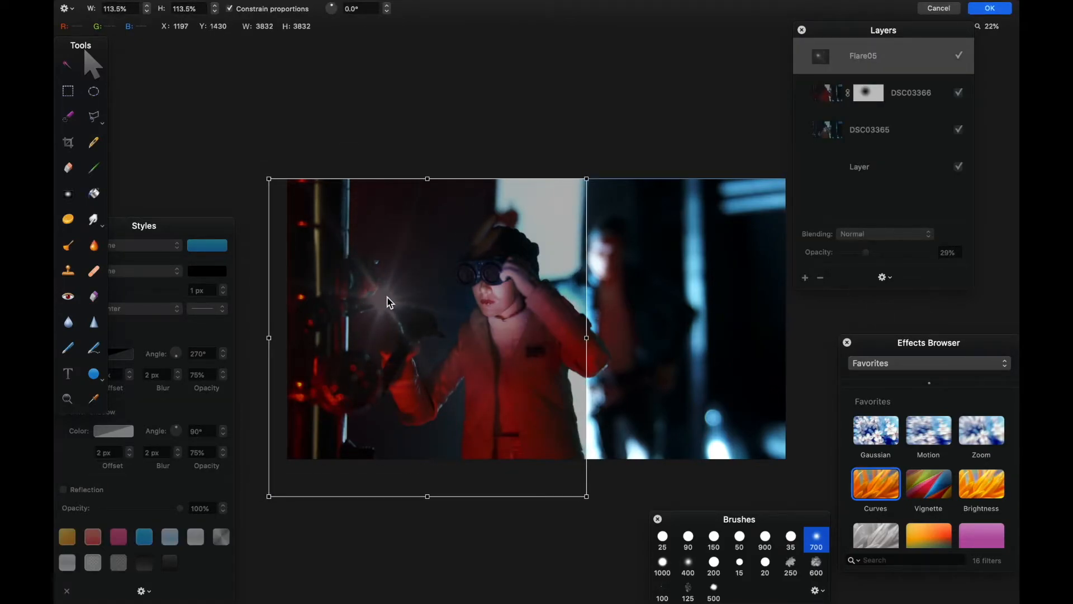
key("Return")
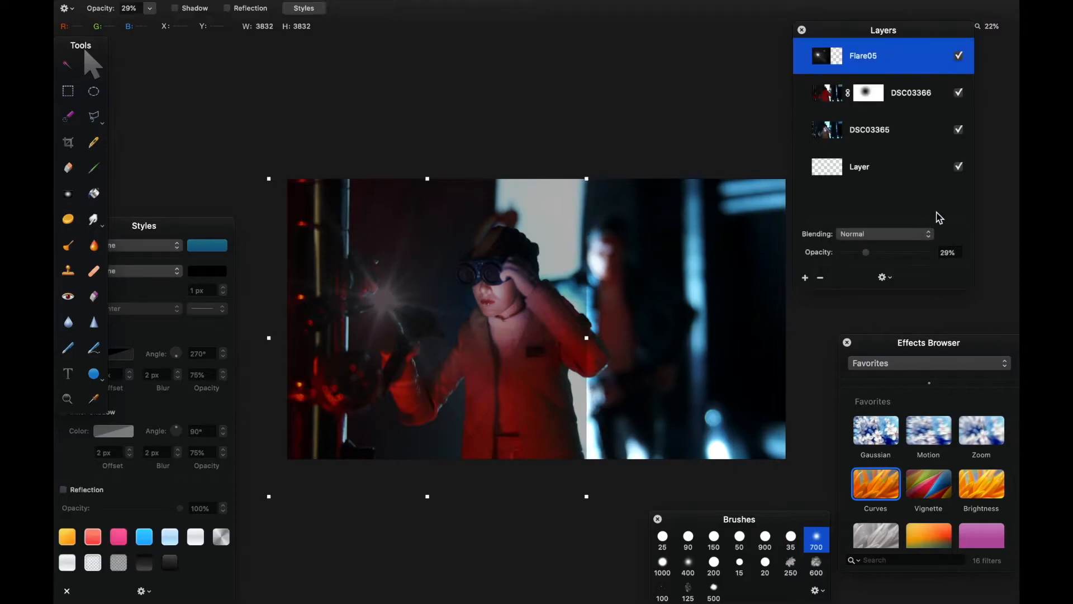
Step: Restore the Flare05 layer's opacity to 100% and set its blending mode to Screen
left_click_drag(869, 256, 1018, 256)
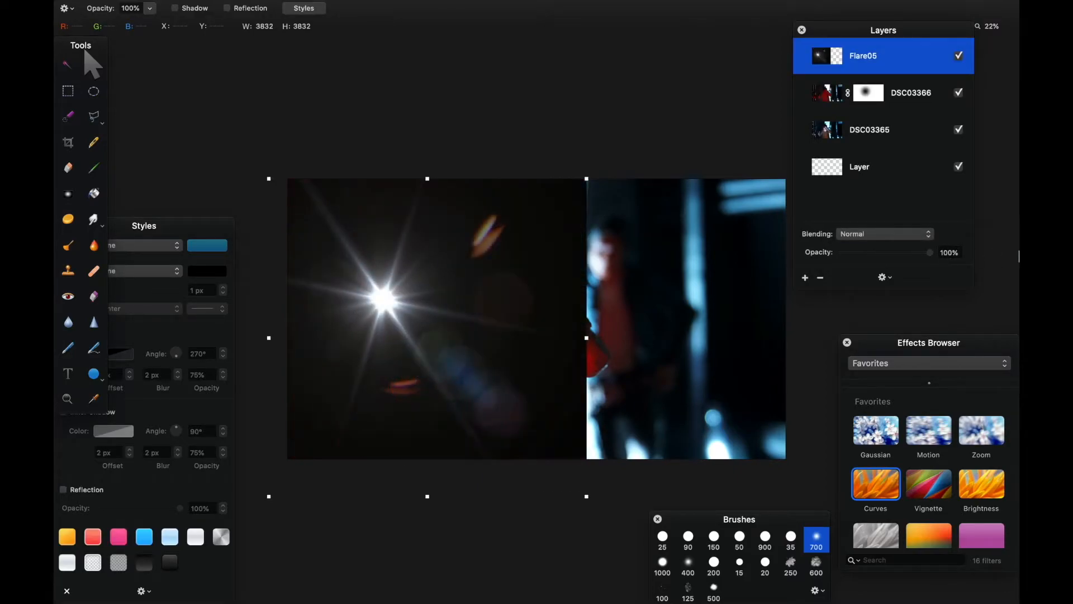
left_click(911, 235)
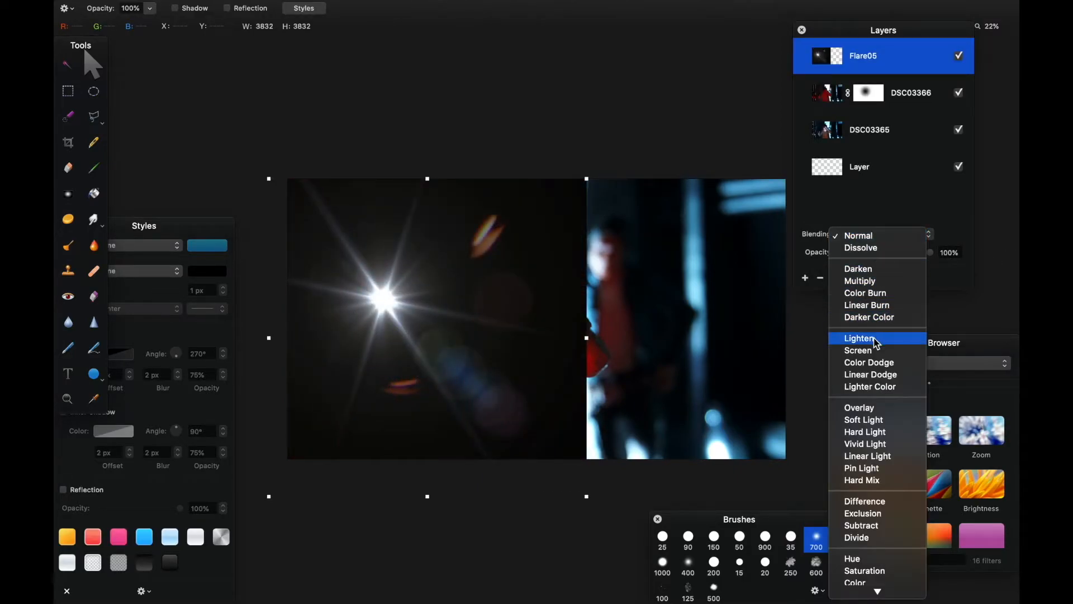
left_click(859, 351)
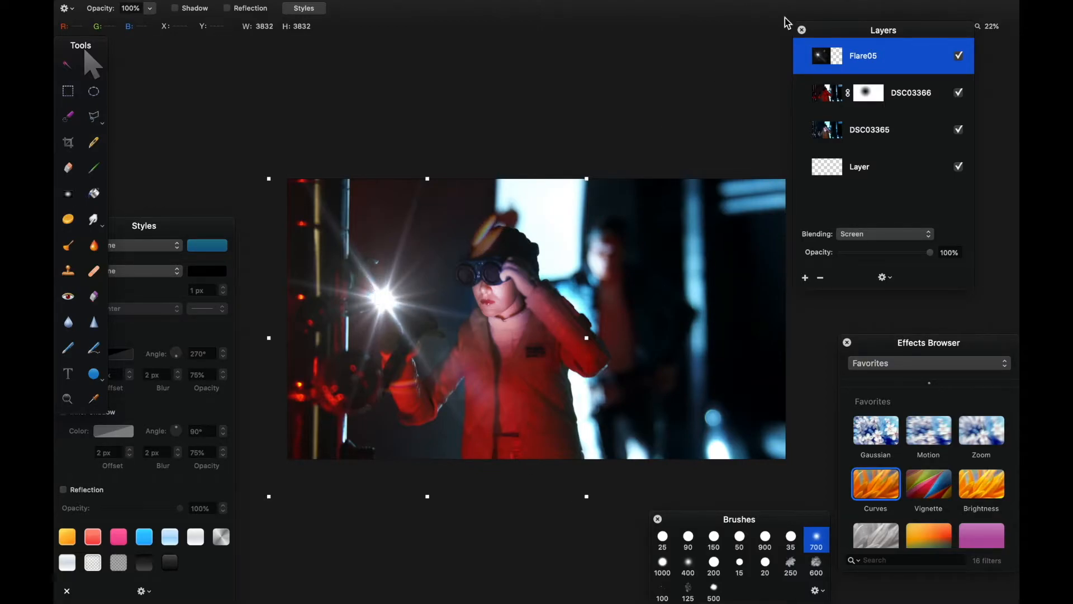
Step: Rotate the Flare05 layer to 344.7° and recentre its bright point beside the figure's outstretched hand
right_click(387, 295)
left_click(421, 325)
left_click_drag(603, 169, 546, 141)
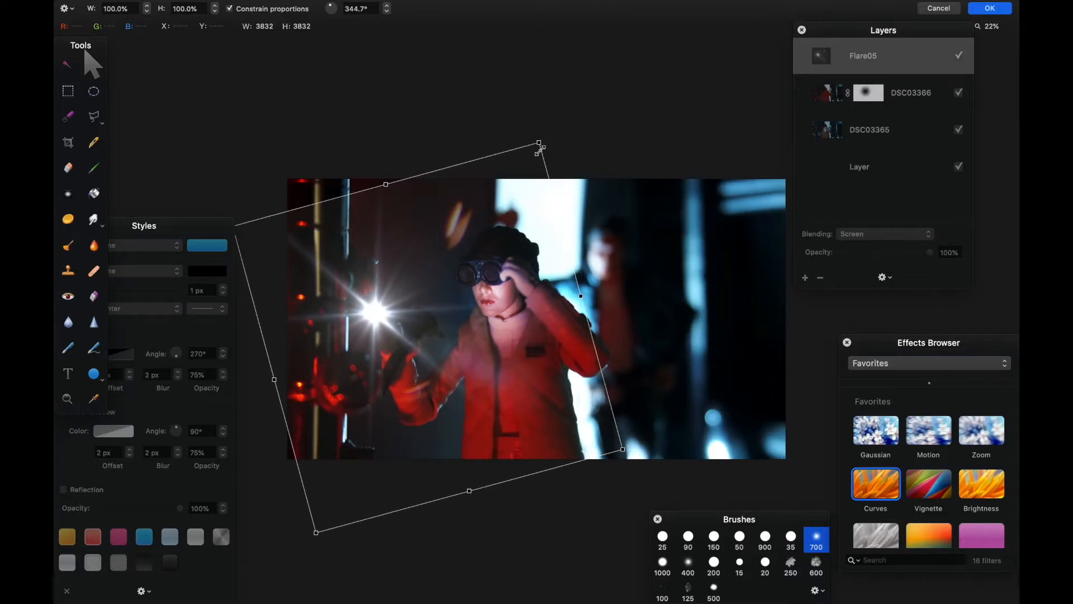
left_click_drag(382, 330, 387, 307)
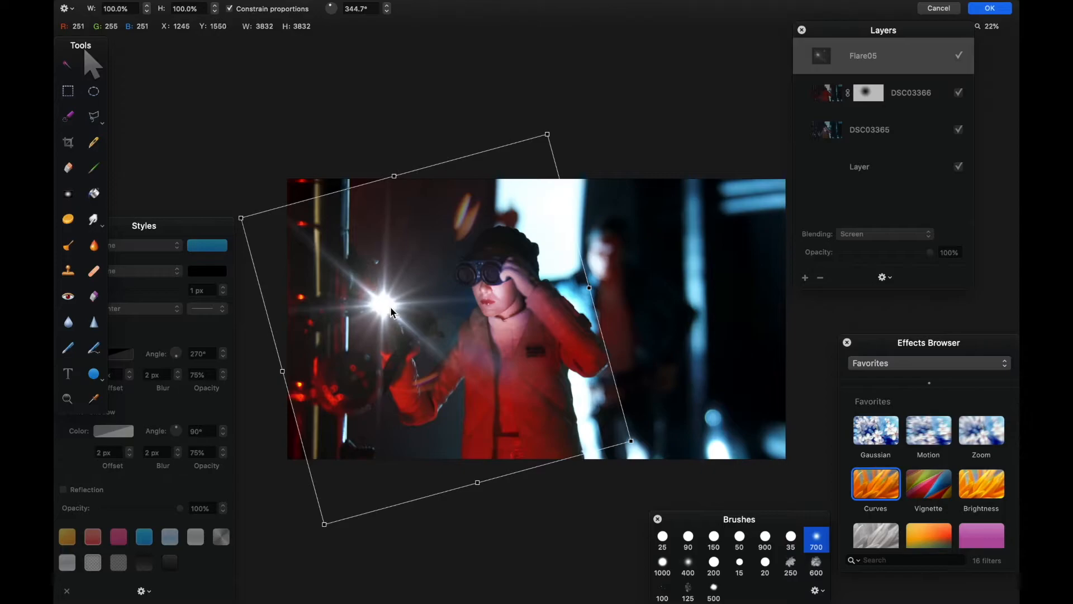
key("Return")
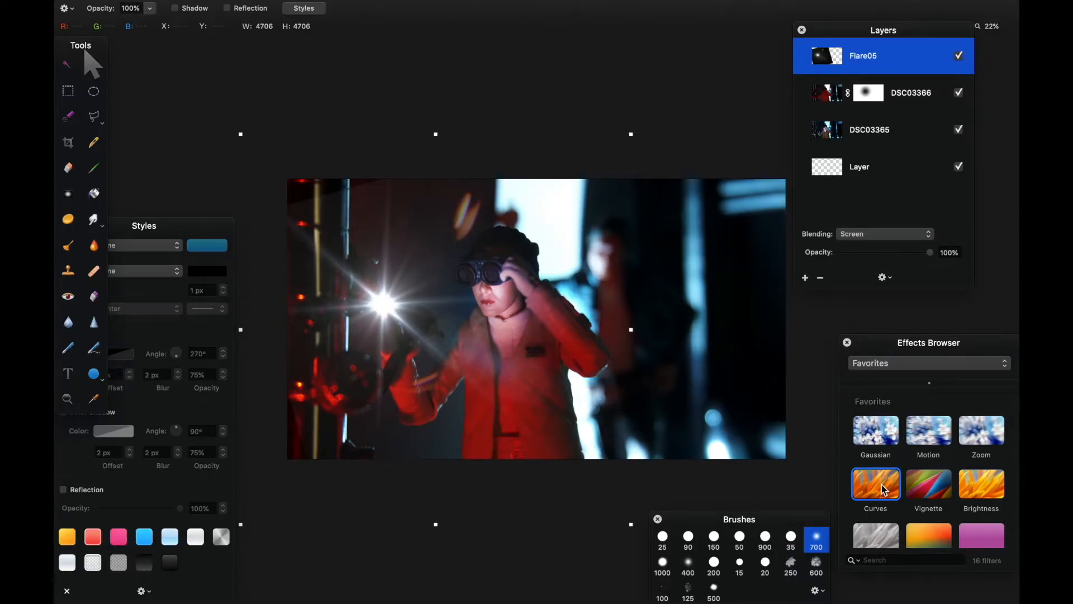
Step: Tint the Flare05 layer blue with Curves by raising the blue midtones and lowering the red channel's highlight end
left_click_drag(884, 490, 821, 53)
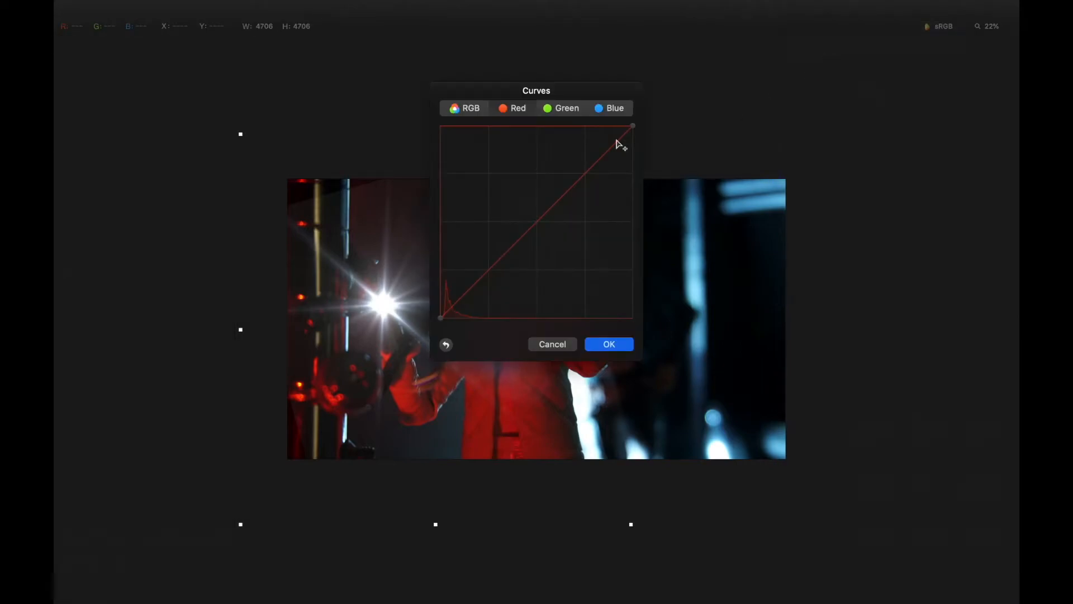
left_click(609, 111)
left_click_drag(566, 196, 546, 180)
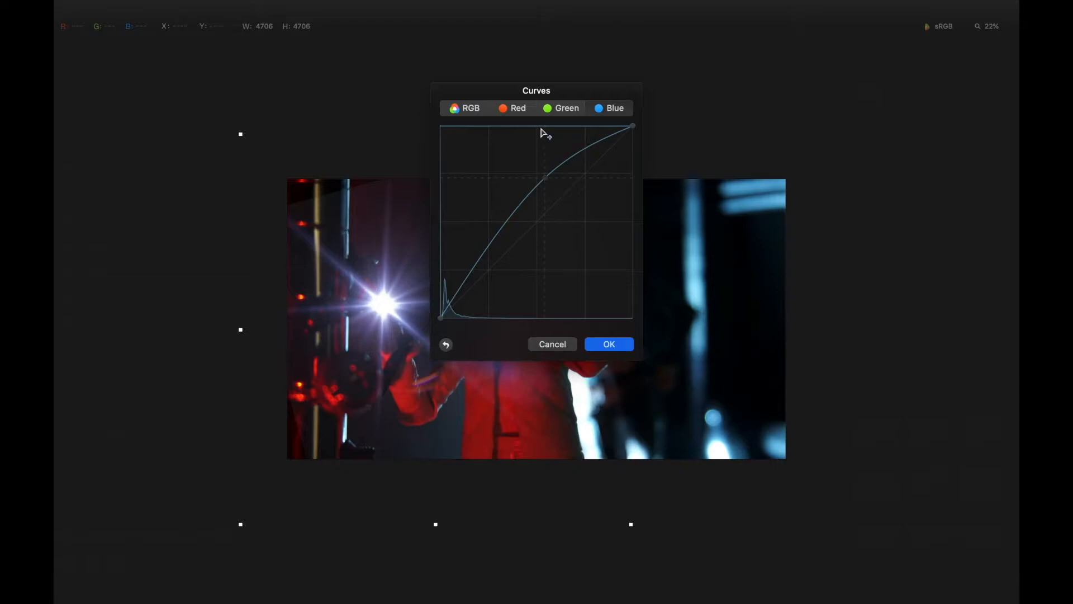
left_click(517, 111)
left_click_drag(633, 128, 640, 173)
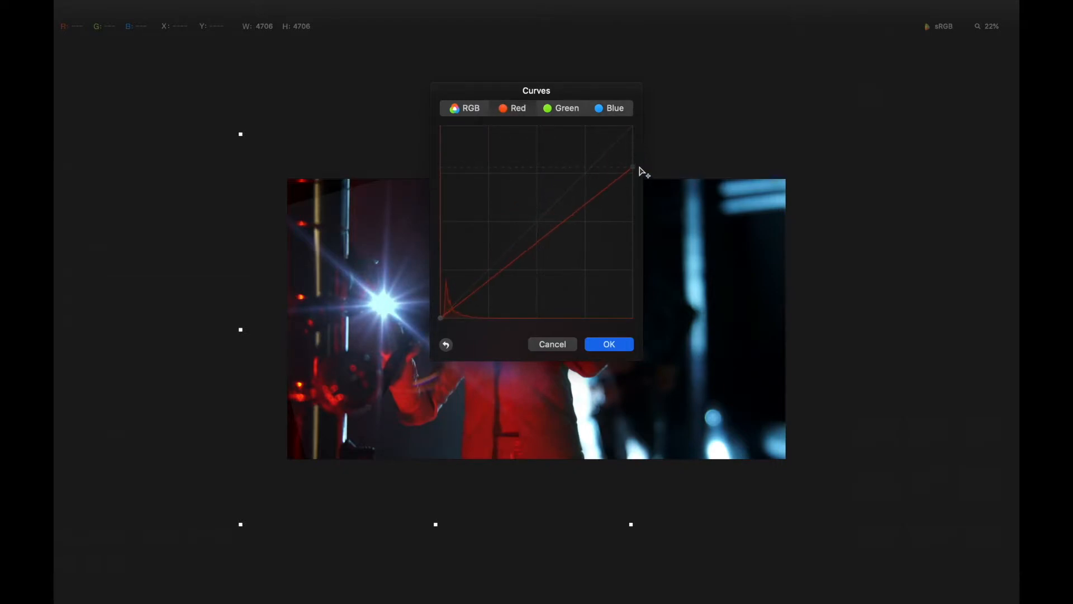
left_click_drag(640, 167, 639, 164)
left_click(606, 344)
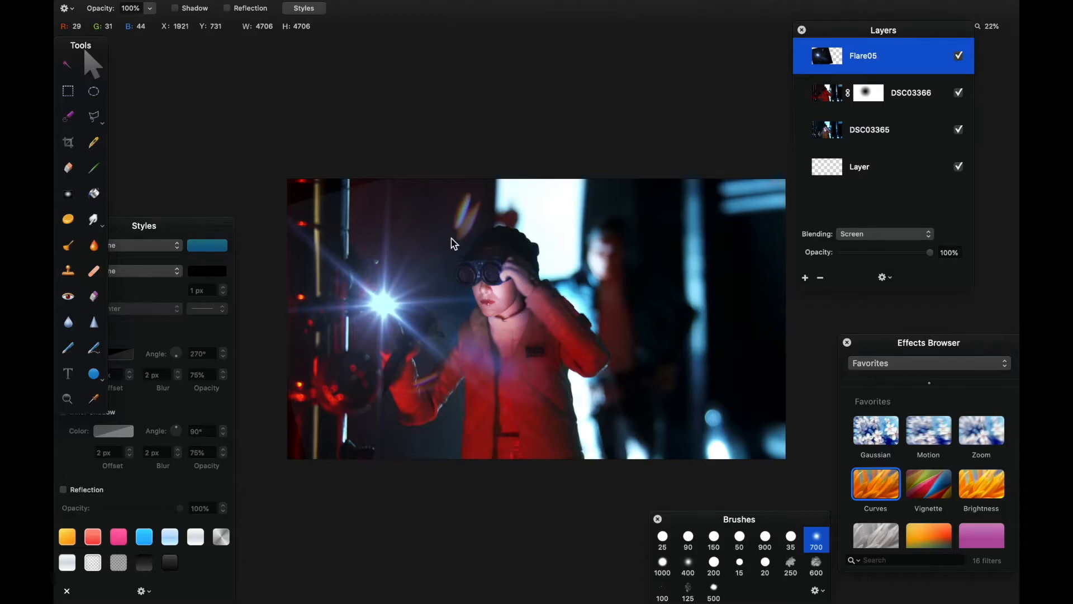
Step: Enlarge the blue-tinted flare proportionally to 112.8% and realign its bright point above the outstretched hand
left_click(408, 288)
left_click_drag(232, 129, 190, 102)
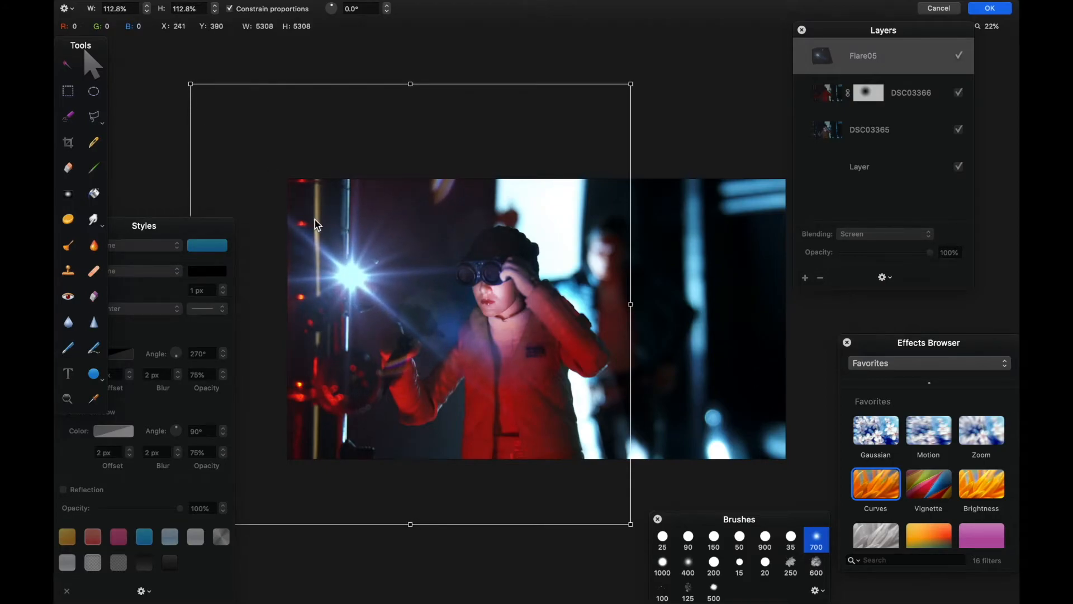
left_click_drag(357, 271, 380, 297)
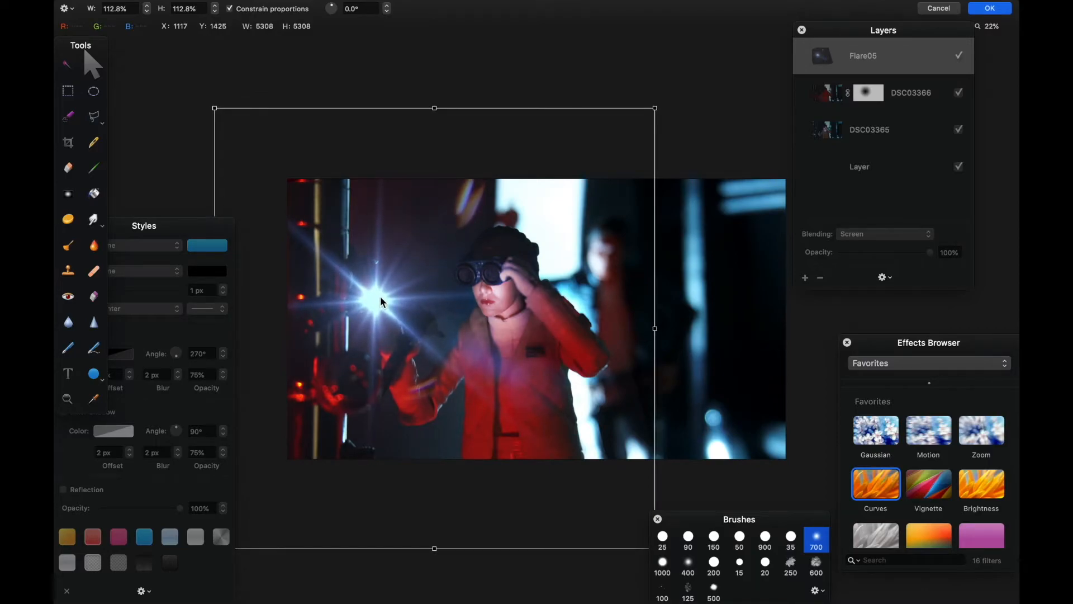
left_click_drag(380, 296, 381, 298)
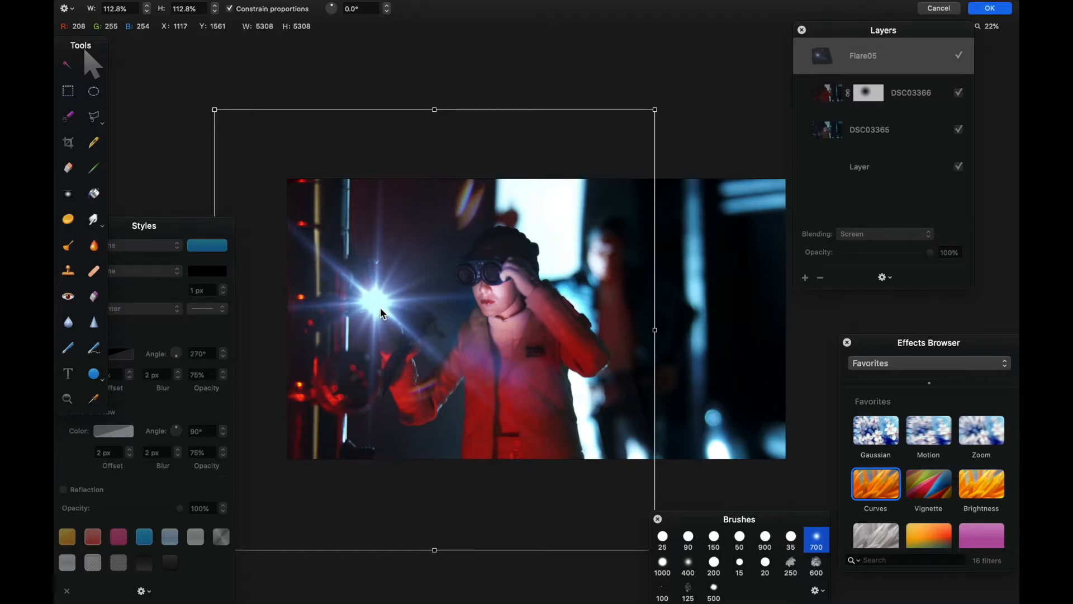
key("Return")
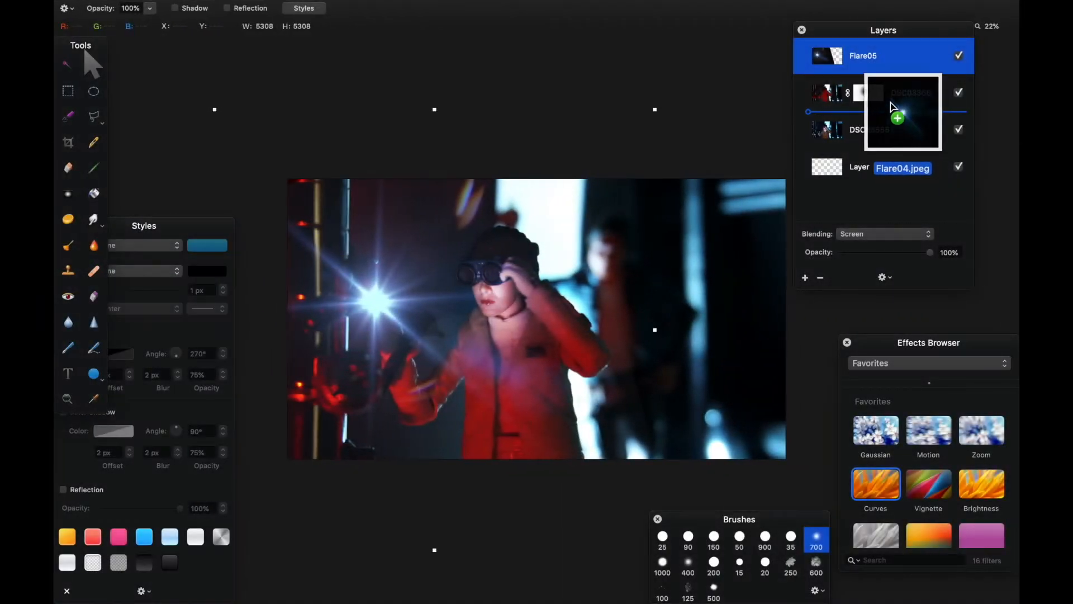
Step: Bring Flare04.jpeg into the composition as the topmost layer and scale it proportionally to 567.4%
left_click_drag(893, 98, 867, 48)
left_click_drag(651, 221, 651, 220)
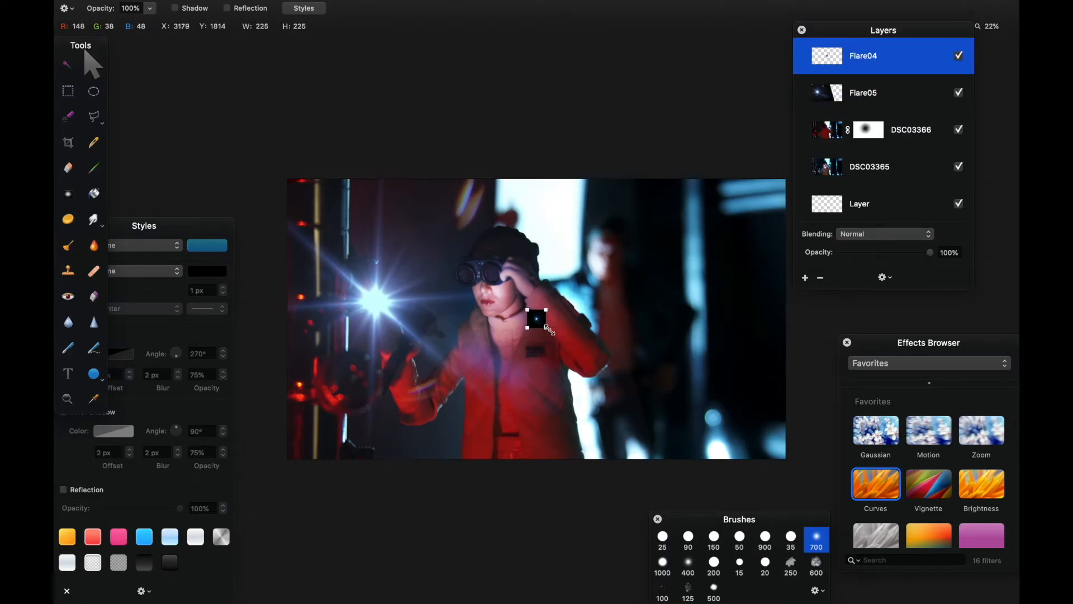
left_click_drag(548, 329, 637, 400)
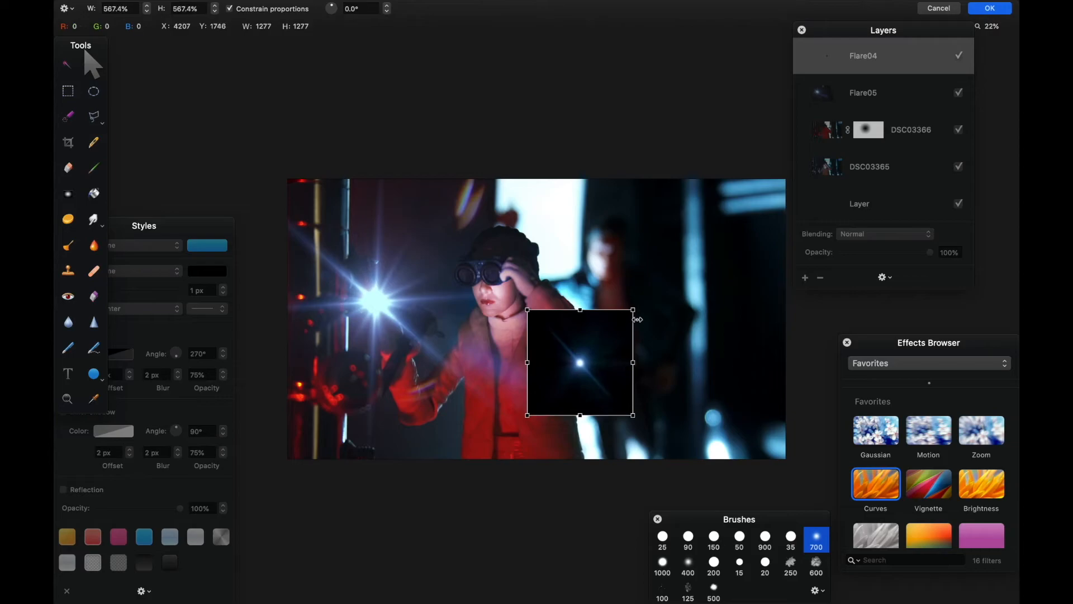
Step: Rotate the Flare04 layer to 313.5° so its streak runs horizontally, and move it over the figure's chin
left_click_drag(647, 303, 581, 272)
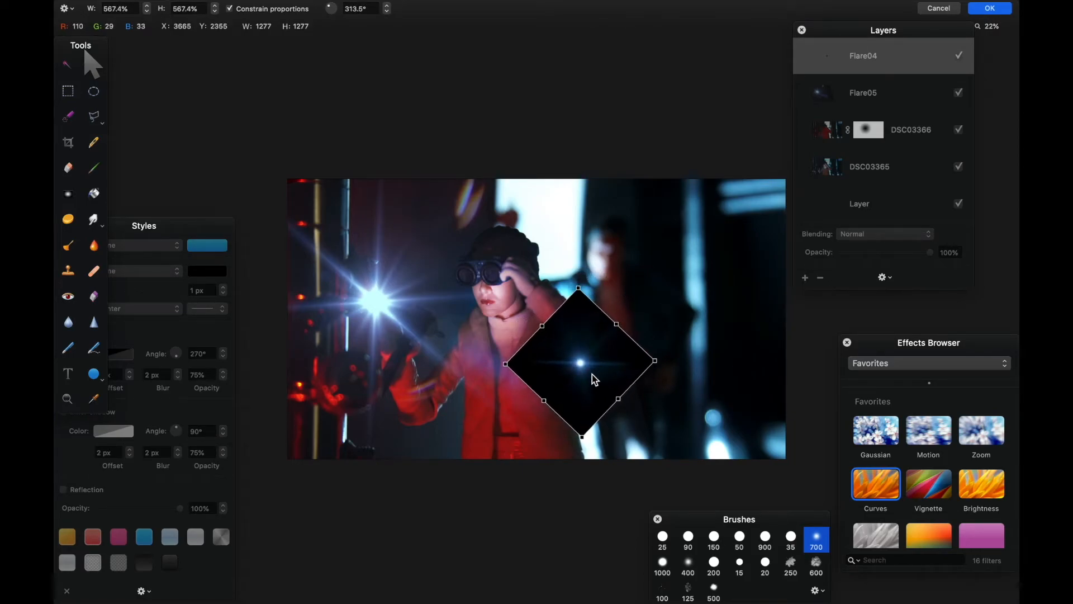
key("Return")
left_click_drag(592, 372, 528, 312)
Step: Set the Flare04 layer's blending mode to Screen and place it over the goggle lens nearest the large flare
left_click(870, 239)
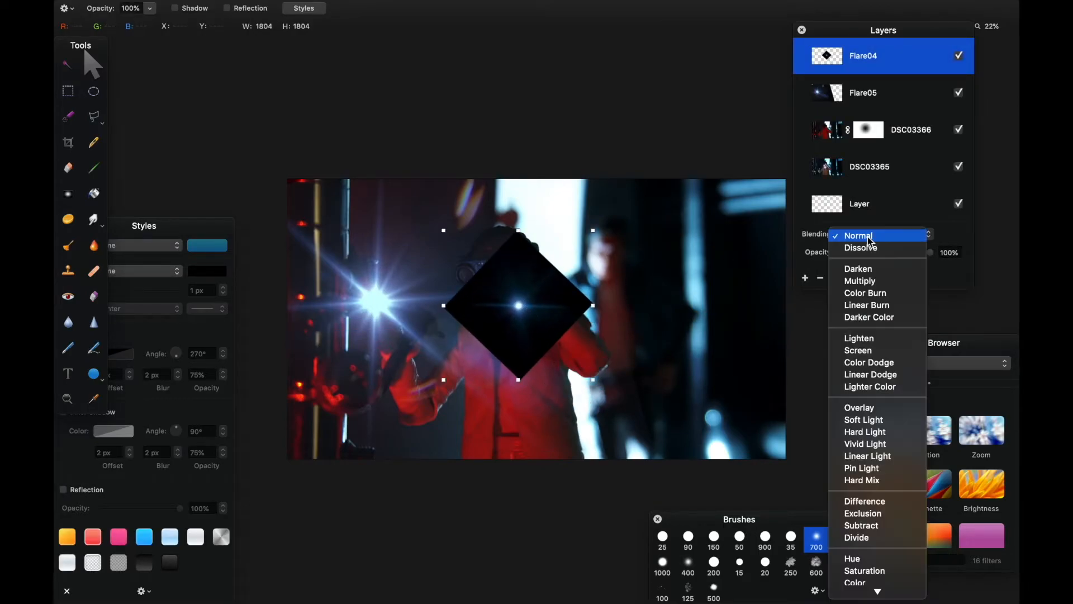
left_click(858, 350)
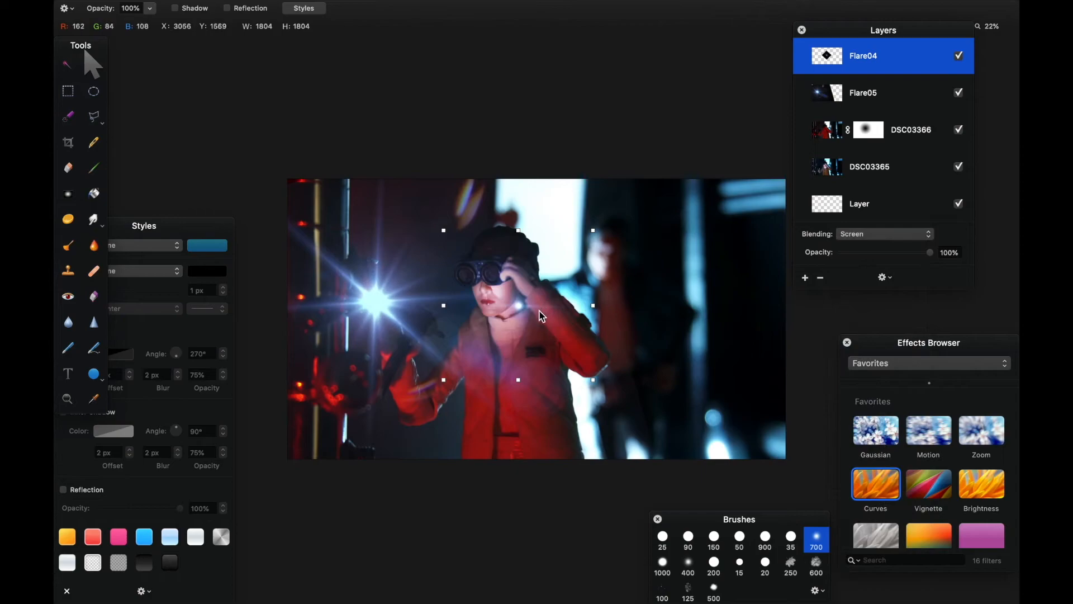
left_click_drag(543, 316, 490, 278)
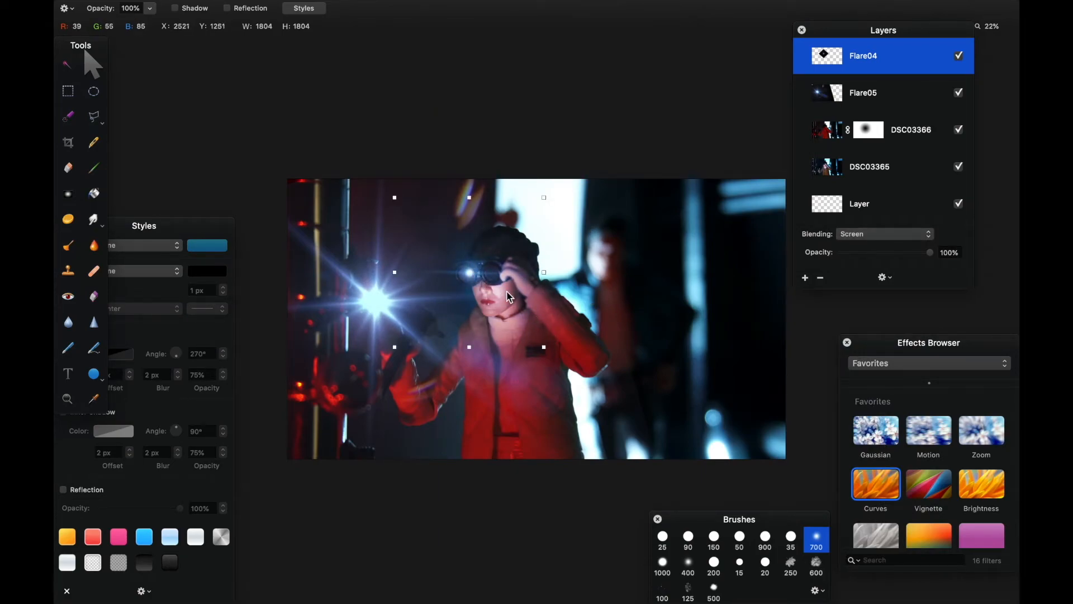
Step: Enlarge the Flare04 layer proportionally to 135.8% and recentre it on the same goggle lens
left_click_drag(544, 347, 603, 402)
left_click_drag(495, 297, 472, 277)
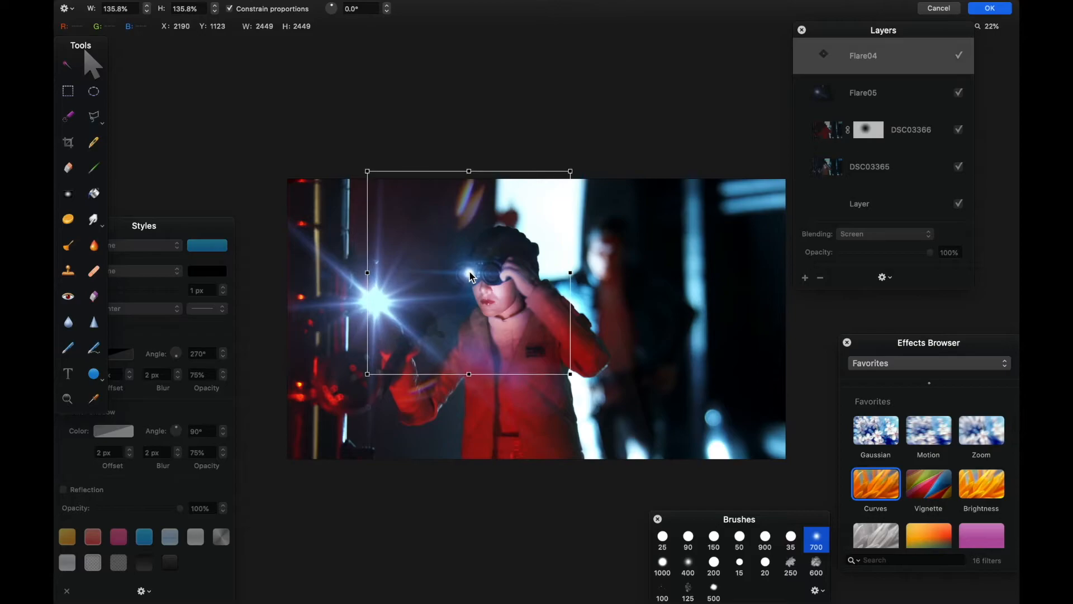
key("Return")
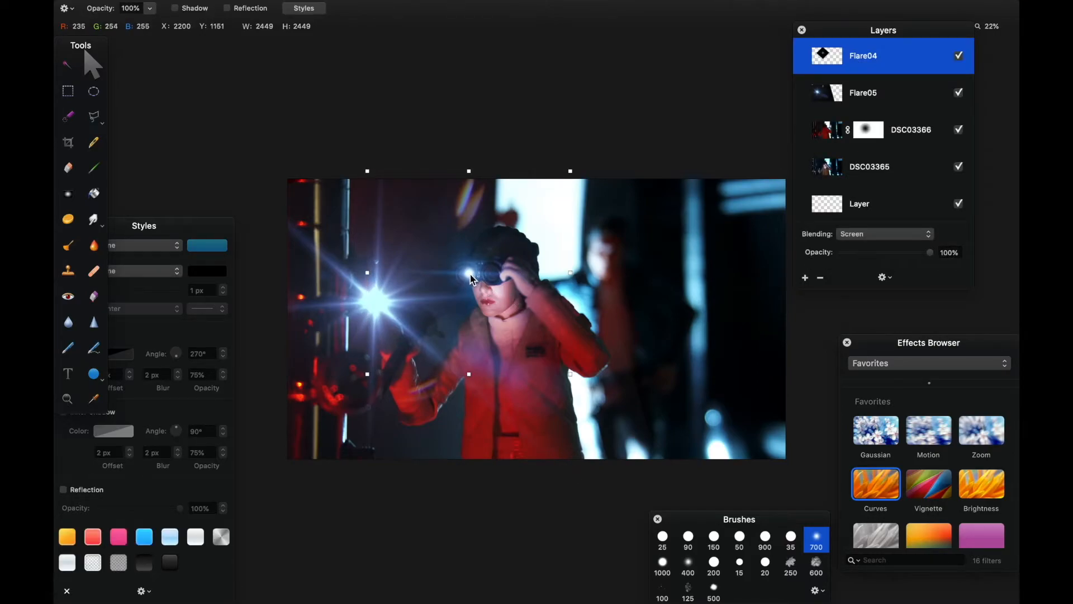
Step: Duplicate the Flare04 layer and align the copy horizontally over the other goggle lens
key("super+j")
left_click_drag(473, 276, 497, 276)
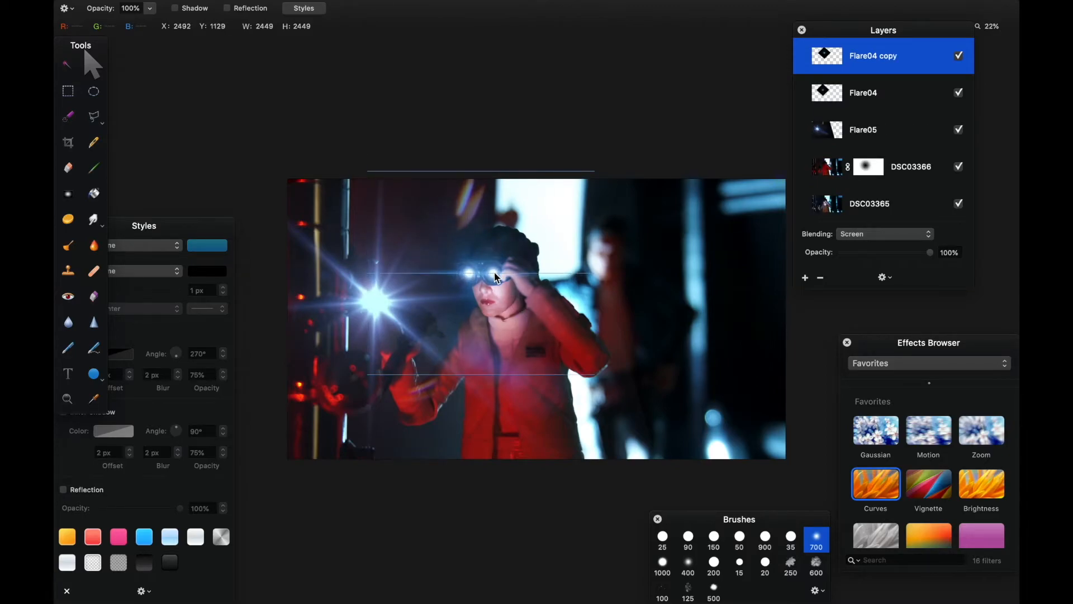
left_click_drag(495, 273, 494, 273)
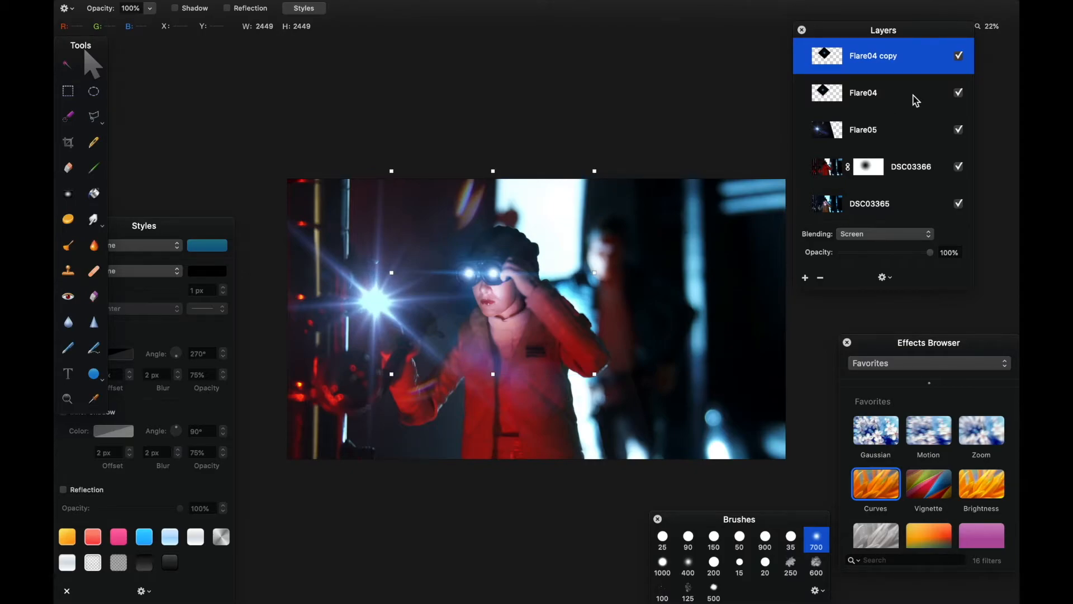
Step: Merge the Flare04 and Flare04 copy layers and set the merged layer's blending mode to Screen
left_click(879, 96, "shift")
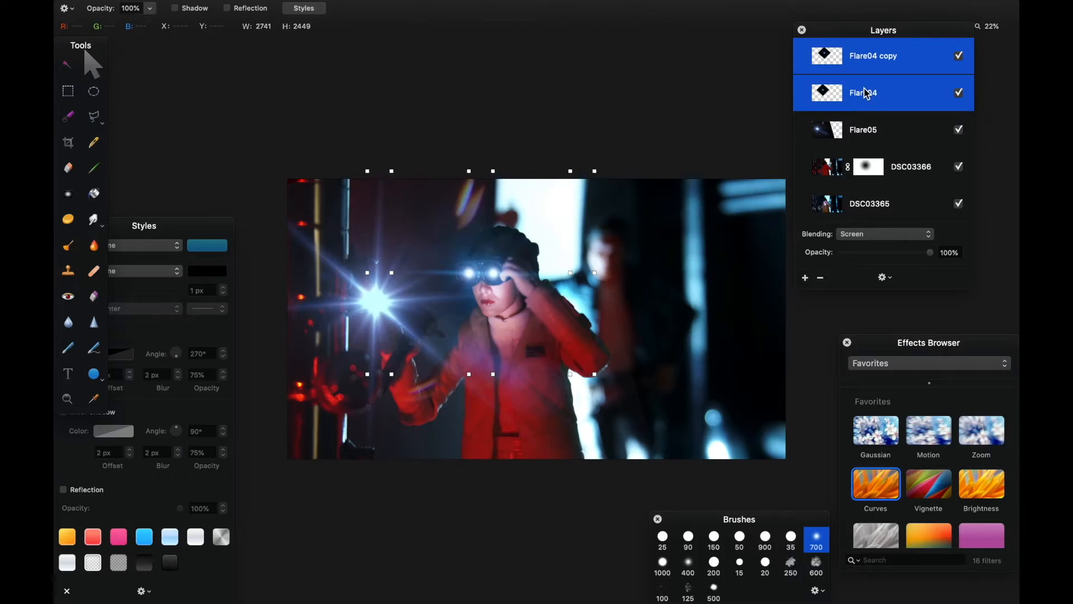
key("super+e")
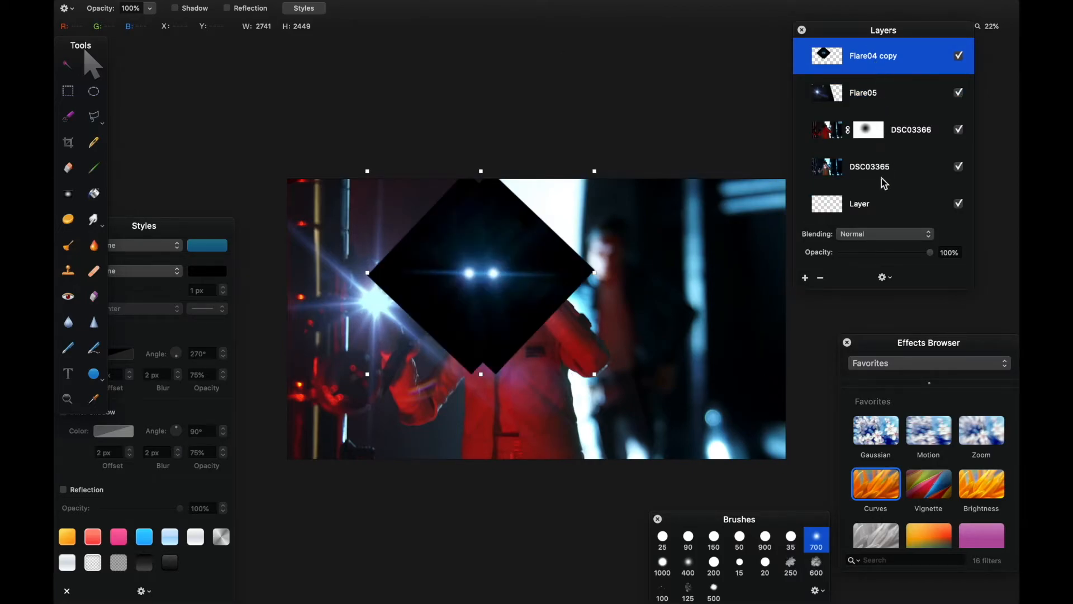
left_click(868, 230)
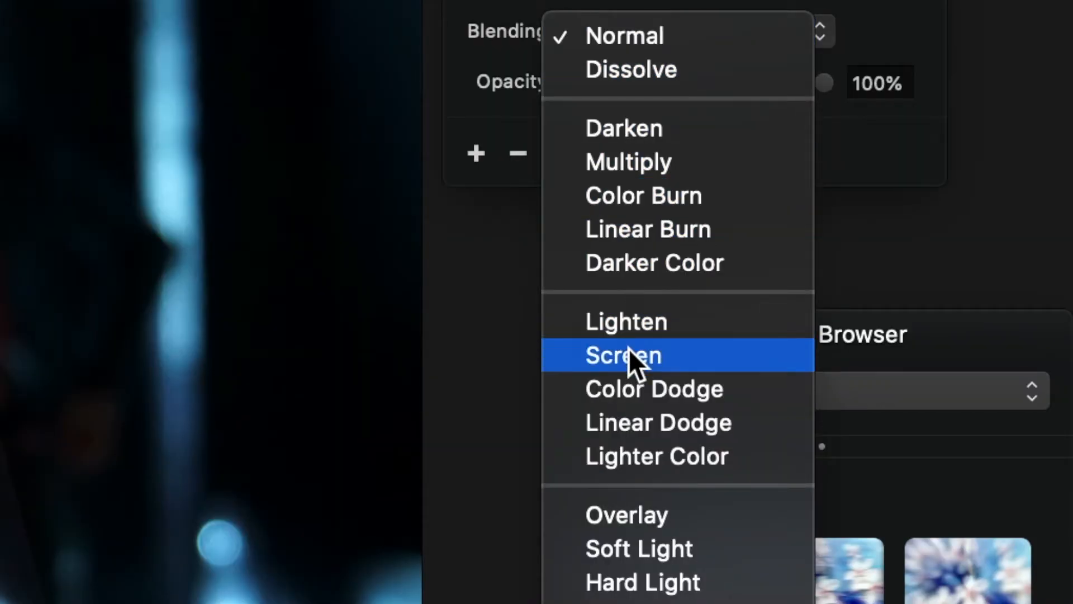
left_click(875, 178)
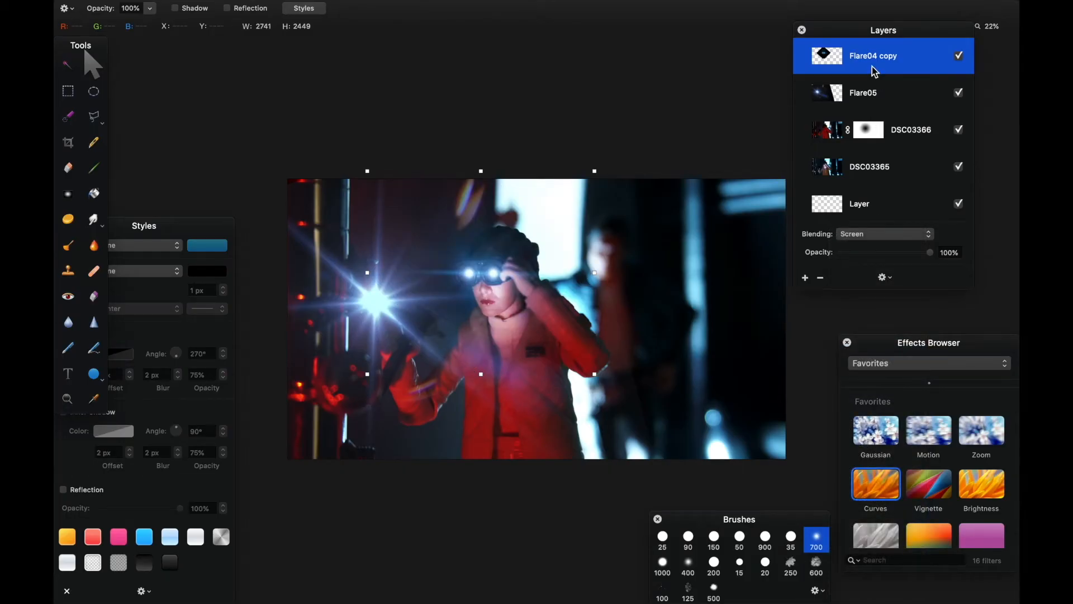
Step: Duplicate the merged goggle flare layer and lower the duplicate's opacity to 20%
key("super+j")
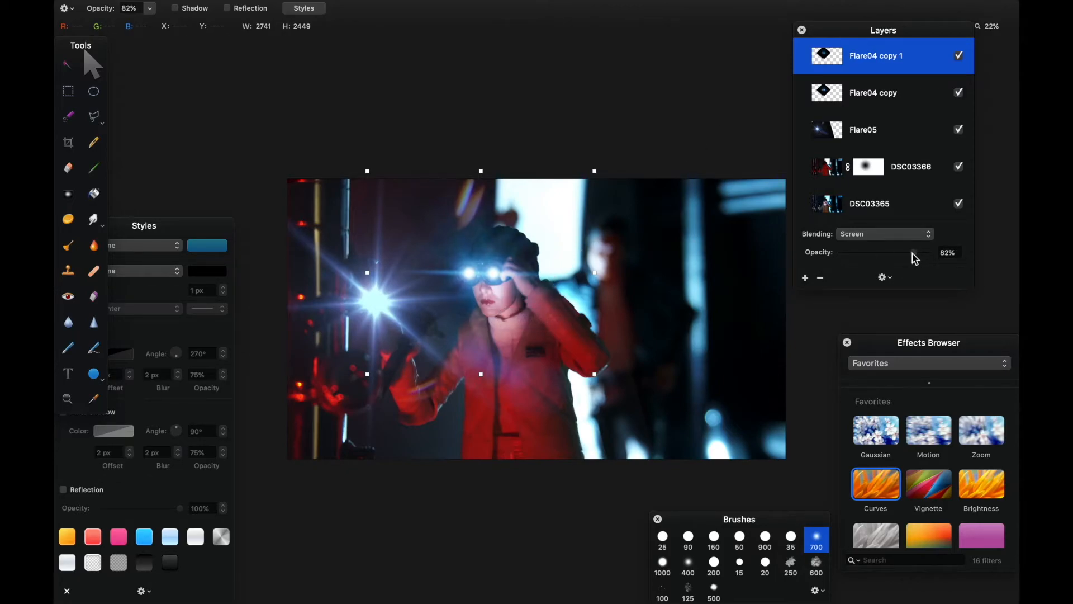
left_click_drag(912, 253, 858, 260)
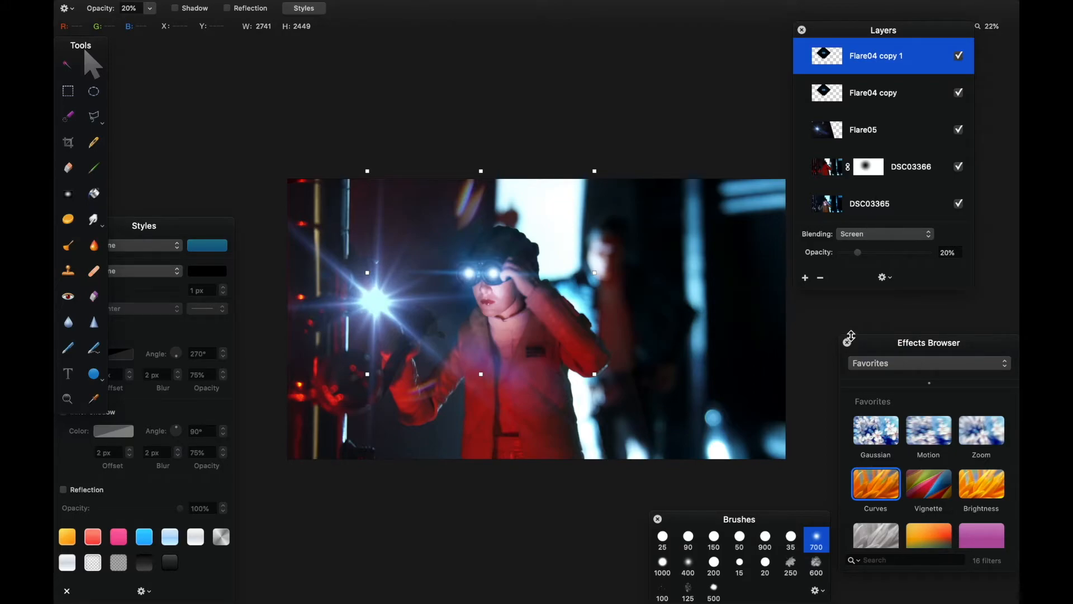
Step: Group all layers, from the top flare copy down to the empty base layer, and name the group Leia
scroll(857, 212, "down", 2)
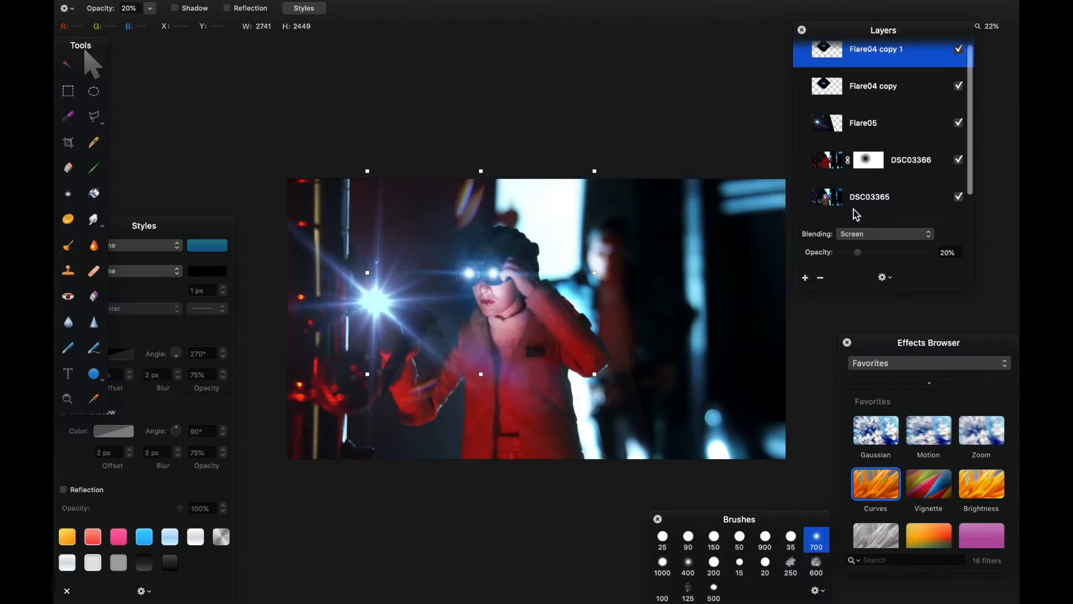
left_click(865, 204, "shift")
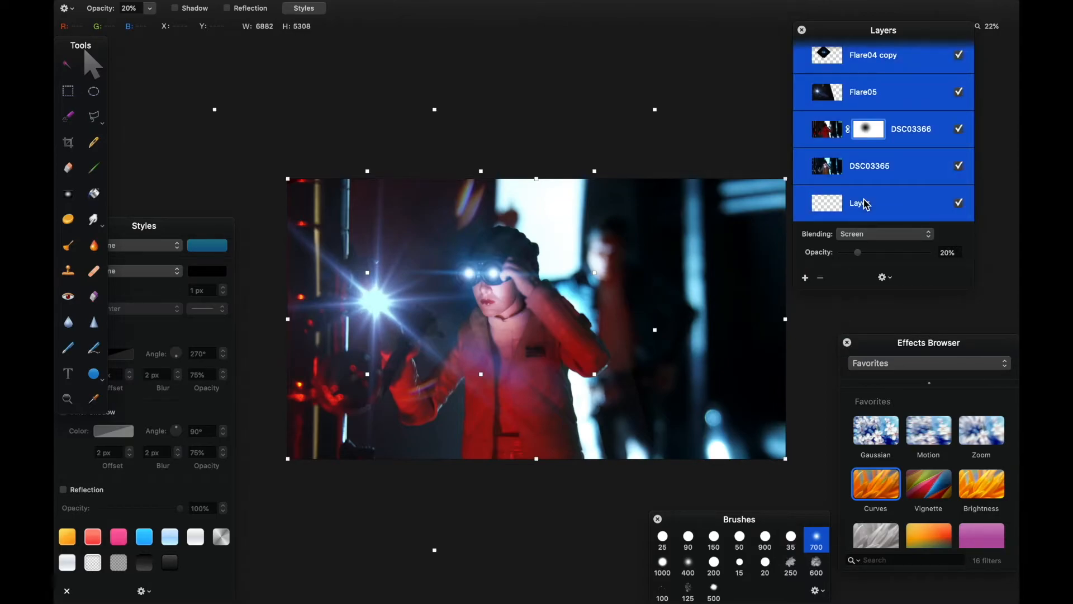
key("super+g")
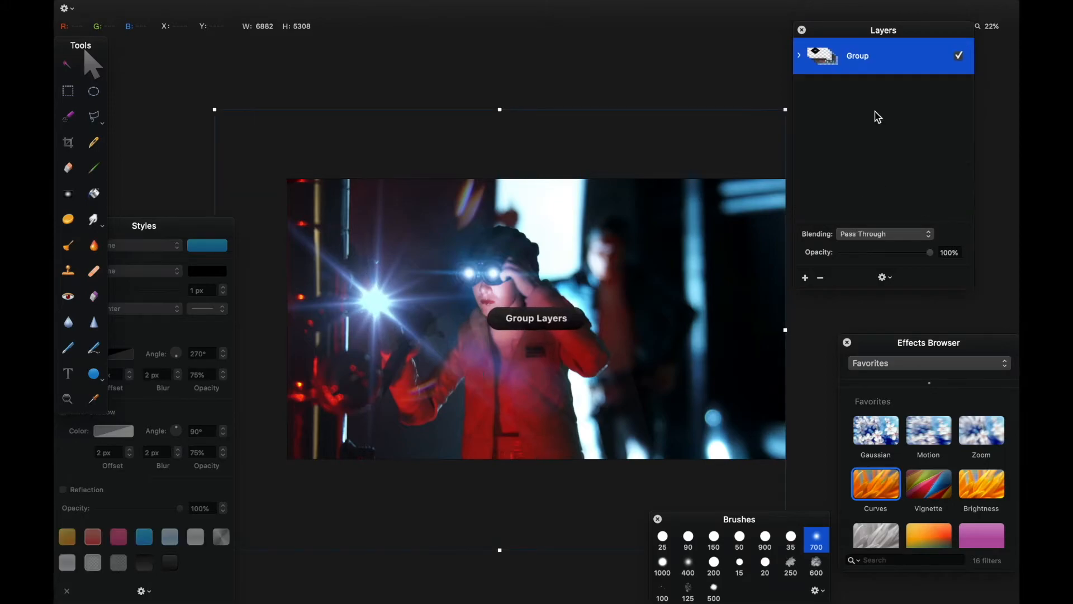
double_click(862, 55)
type("L")
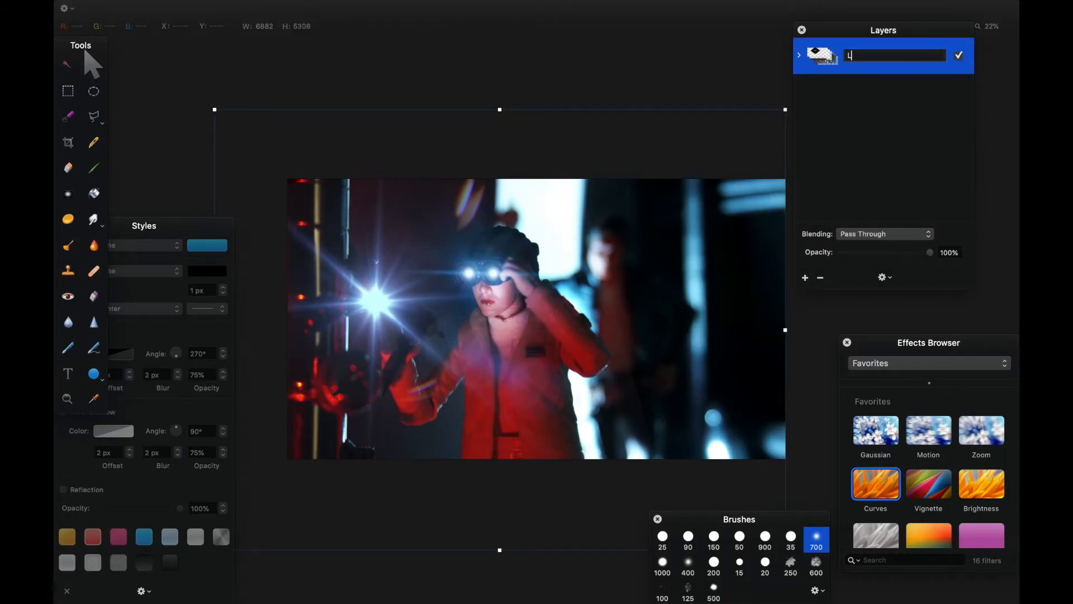
key("Return")
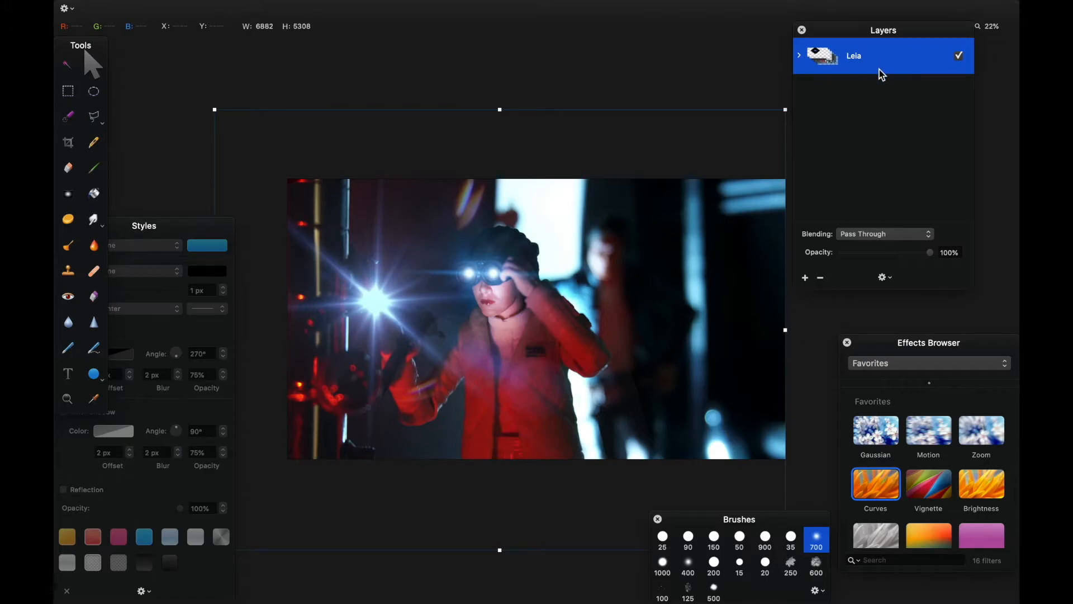
Step: Duplicate the Leia group, hide the original group, and merge the duplicate into a single layer
key("super+j")
left_click(959, 93)
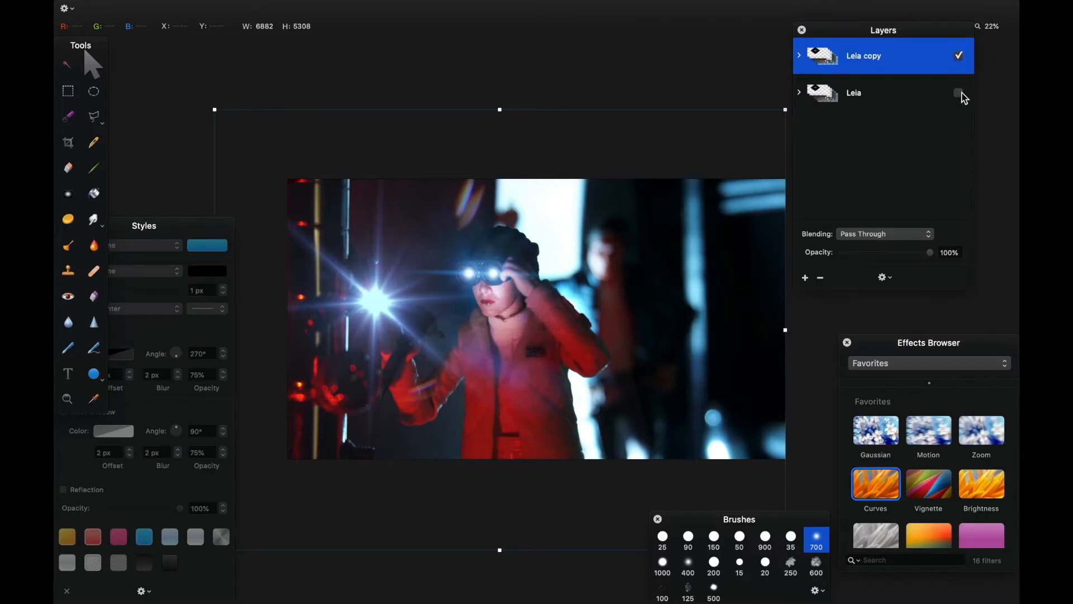
right_click(891, 65)
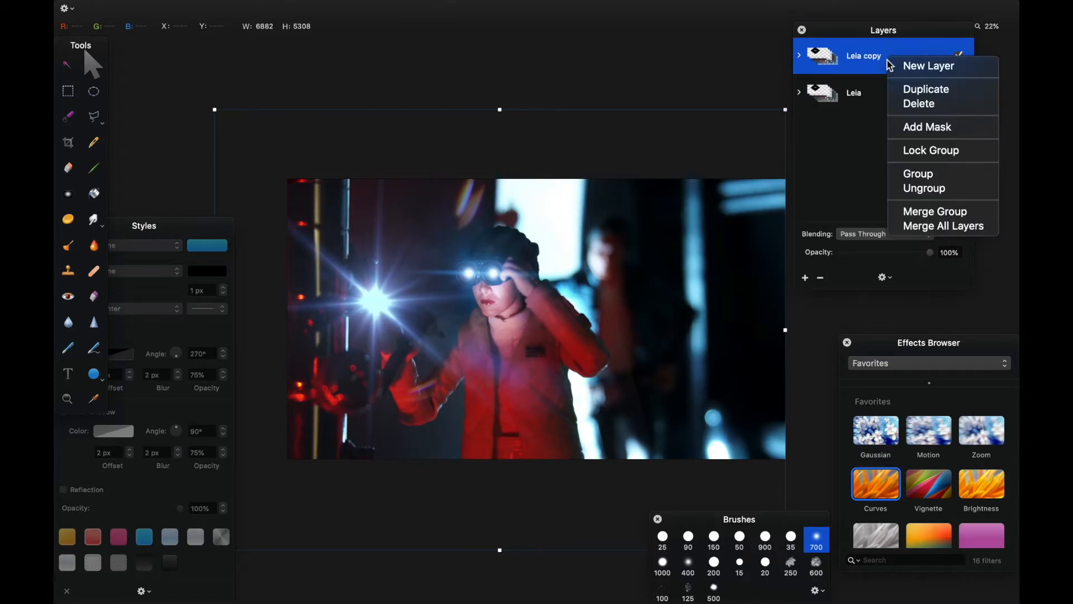
left_click(942, 212)
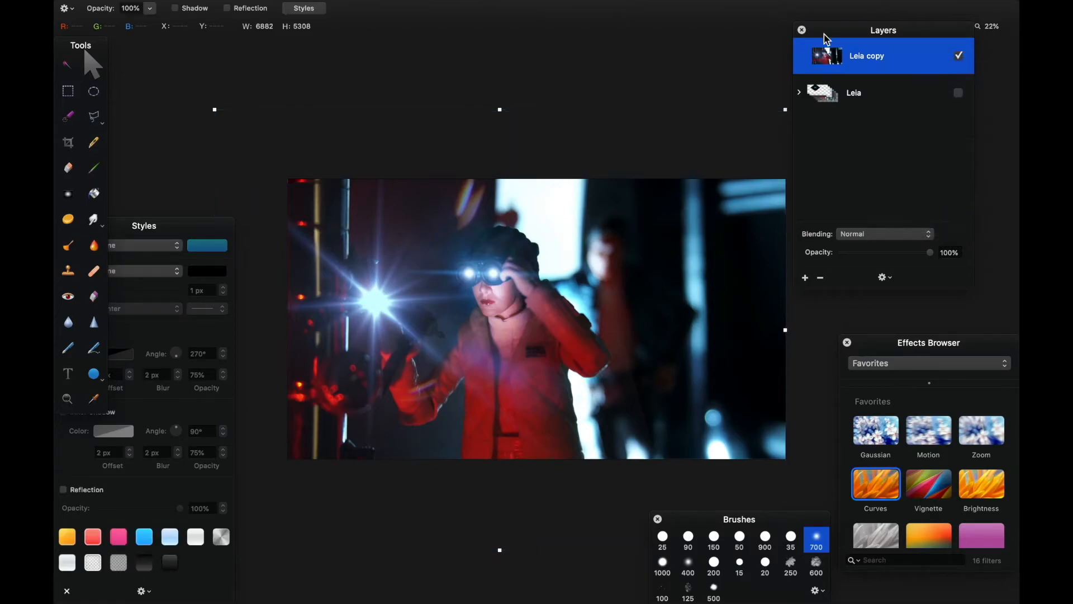
Step: Crop the image to the full 6000 x 3376 canvas, deleting the overhanging parts of the Leia copy layer
left_click_drag(829, 35, 920, 37)
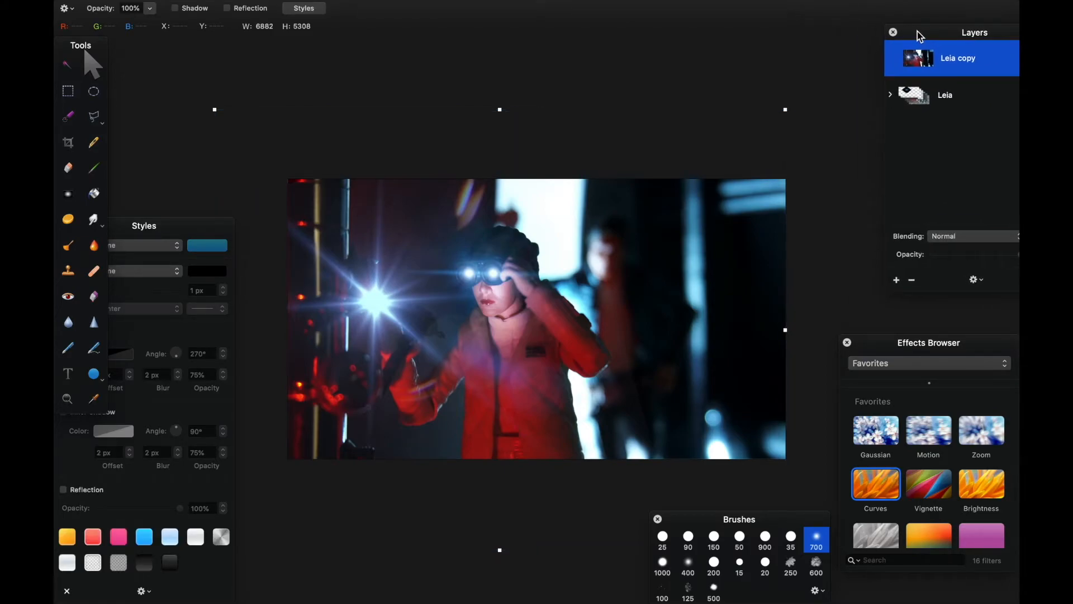
left_click(67, 143)
left_click_drag(288, 180, 836, 477)
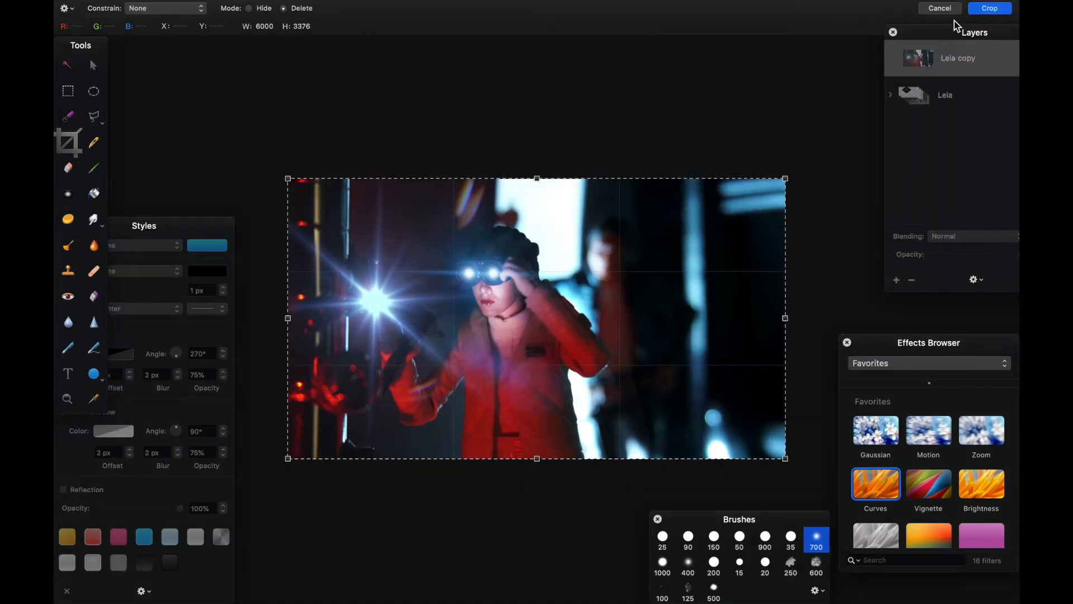
left_click(983, 12)
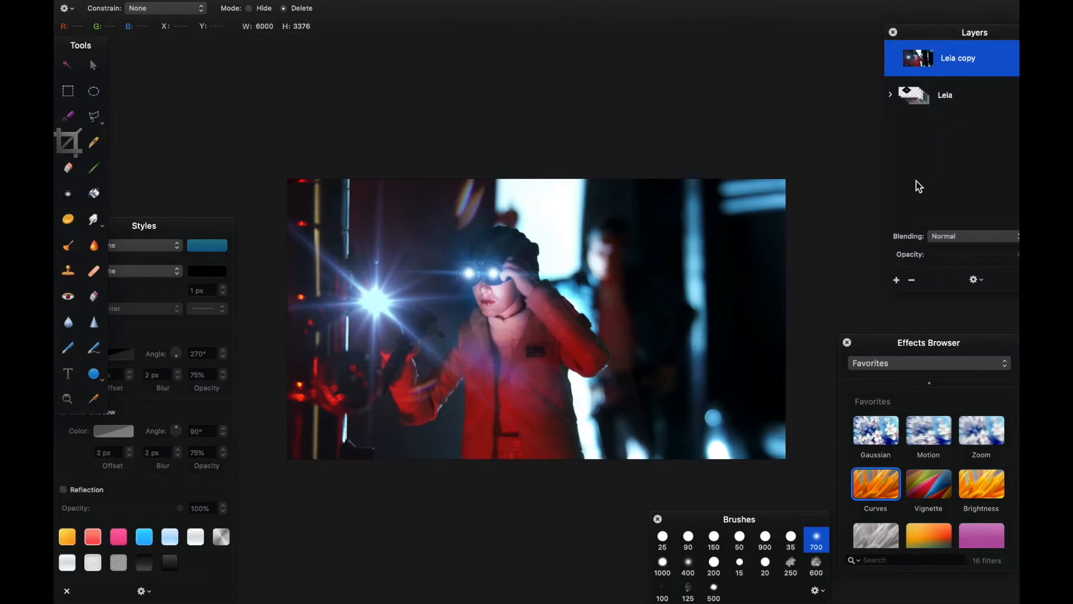
Step: Apply a Vignette effect to the Leia copy layer with radius 43%, intensity 58.6% and falloff 24%
left_click_drag(930, 495, 930, 65)
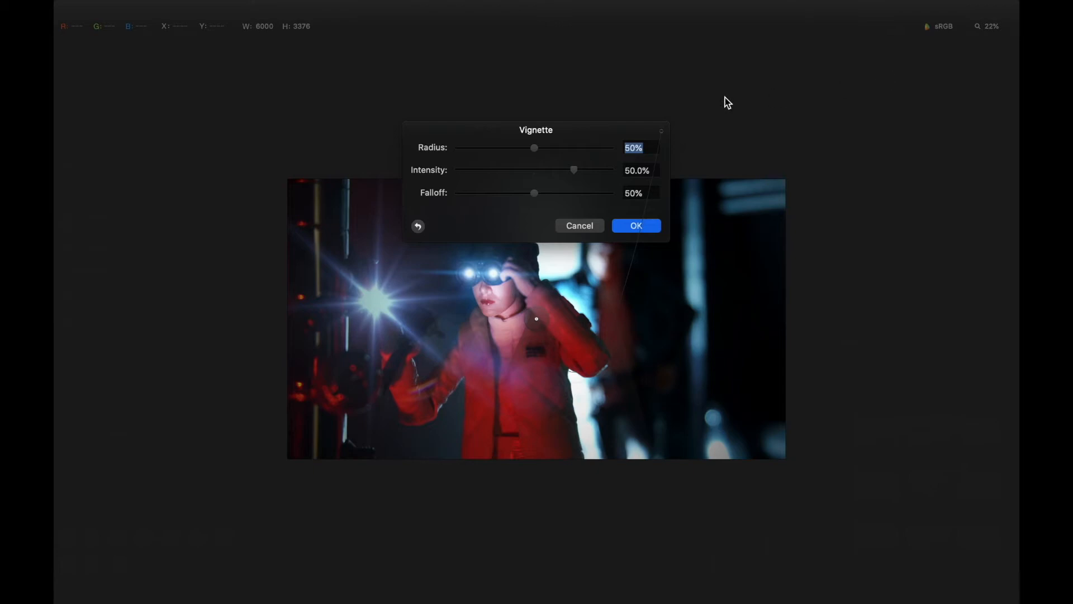
left_click_drag(575, 131, 520, 116)
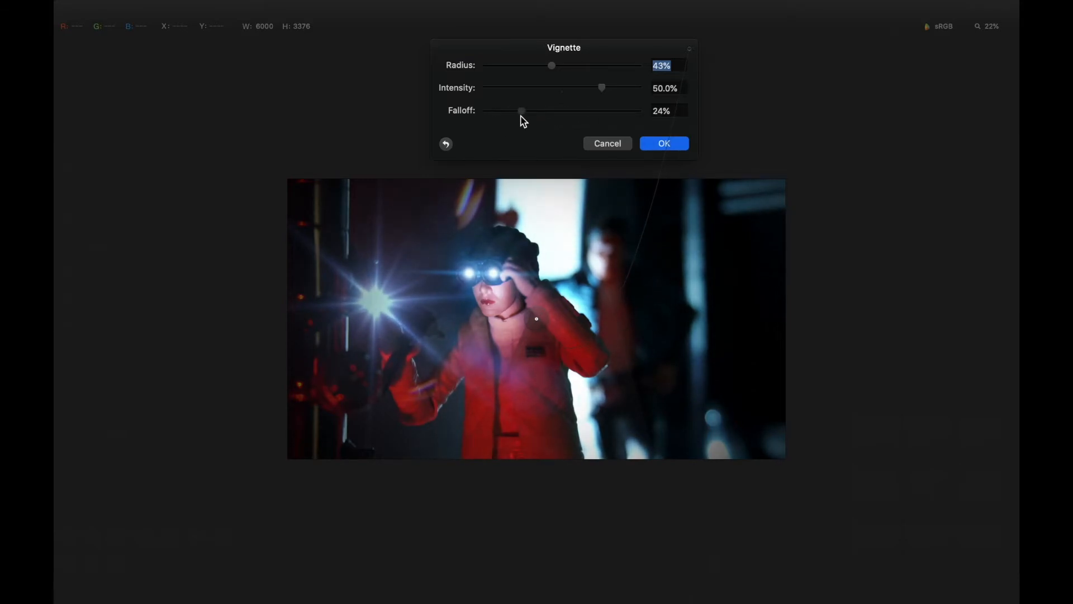
mouse_move(603, 92)
left_mouse_down()
mouse_move(638, 91)
mouse_move(567, 98)
mouse_move(611, 103)
left_mouse_up()
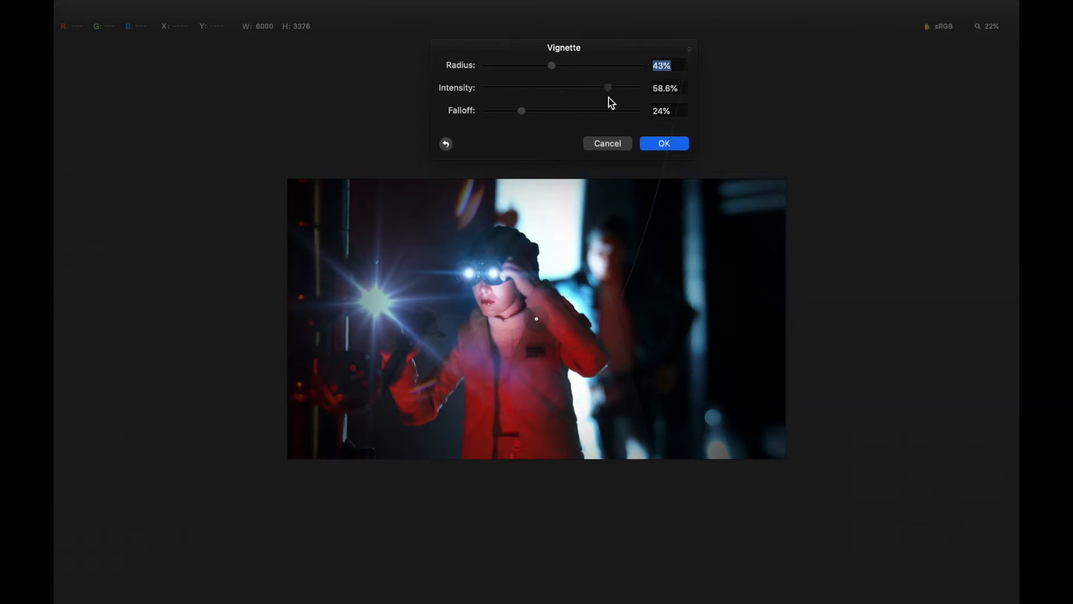
left_click(664, 144)
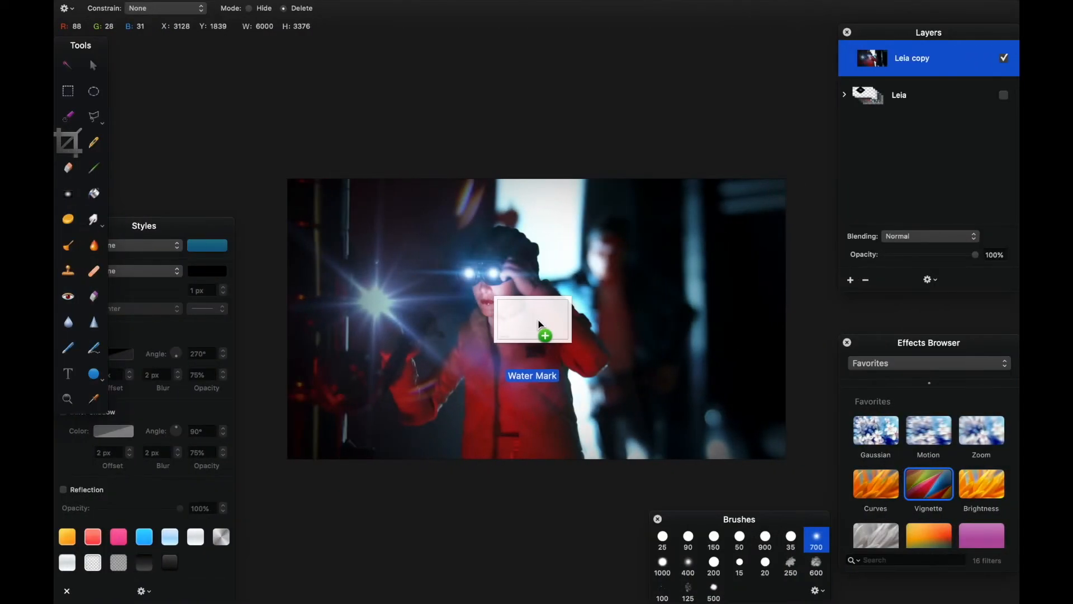
Step: Add the Water Mark image as a layer and shift it slightly inward from the picture's lower-left corner
left_click_drag(538, 319, 539, 322)
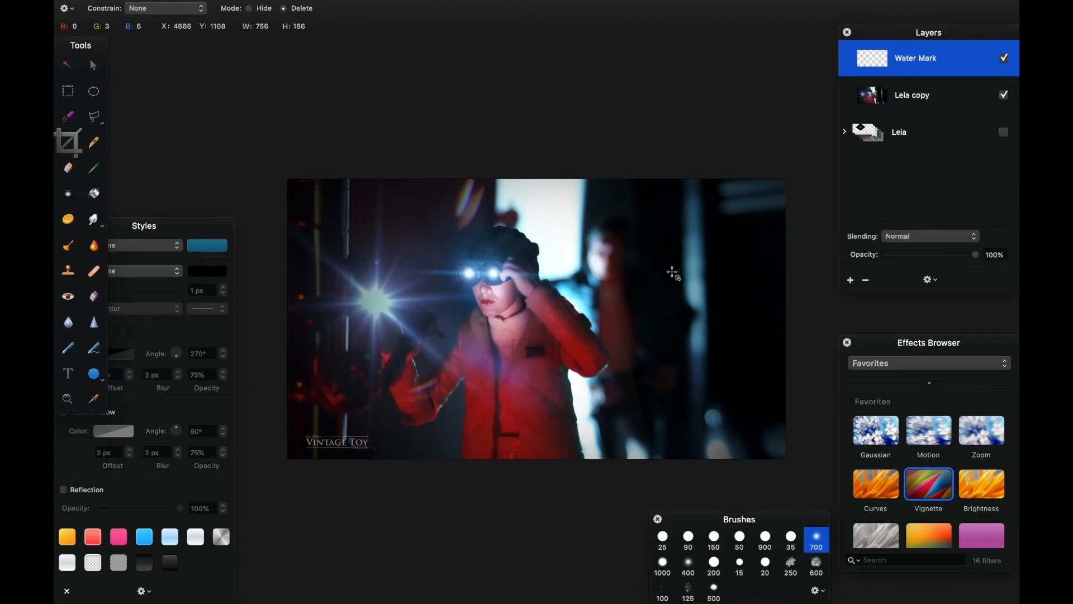
left_click(93, 64)
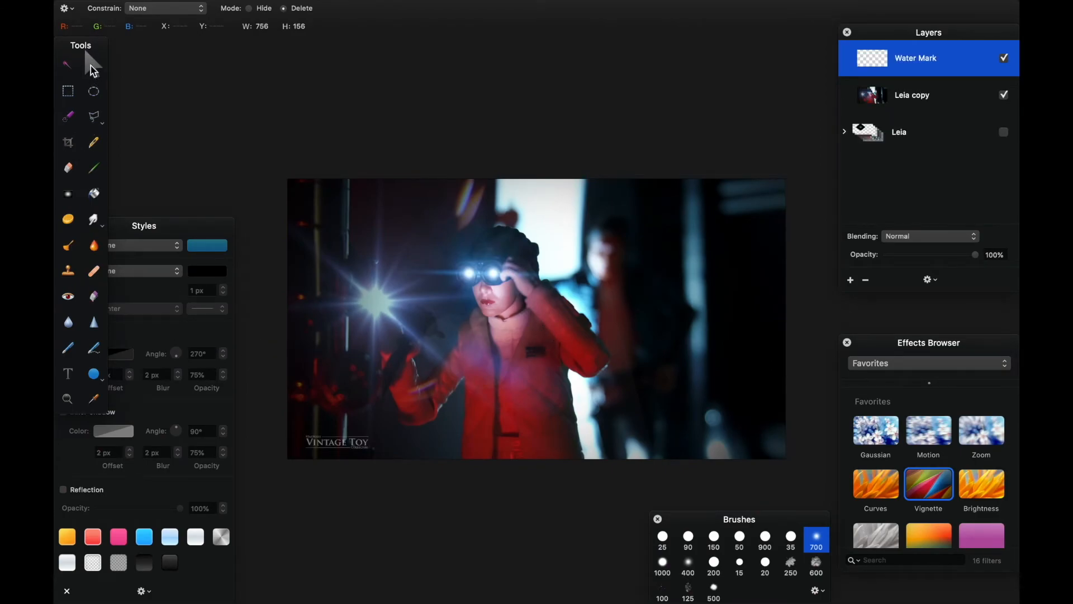
left_click_drag(357, 447, 362, 445)
key("super+z")
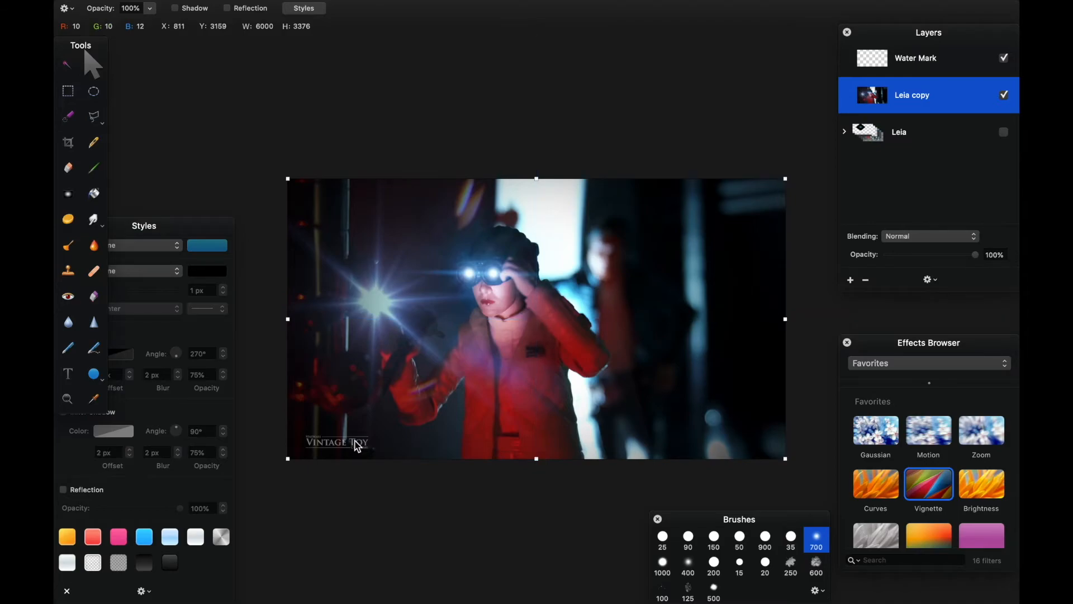
left_click(357, 446)
left_click_drag(356, 446, 359, 437)
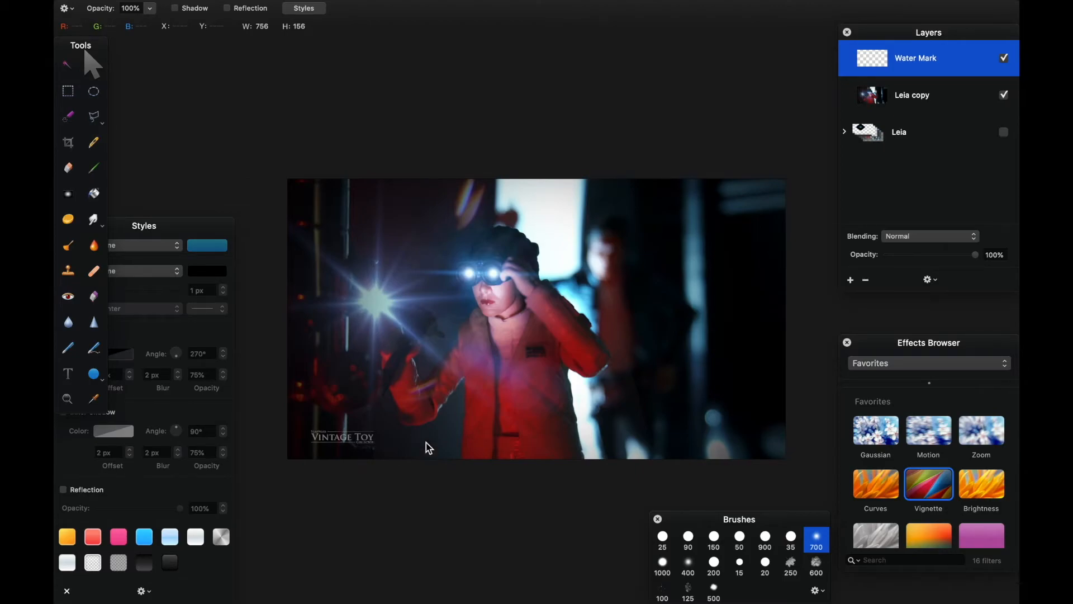
Step: Inspect the goggles and figure up close, and undo the watermark move, the watermark import and the vignette
left_click(913, 98)
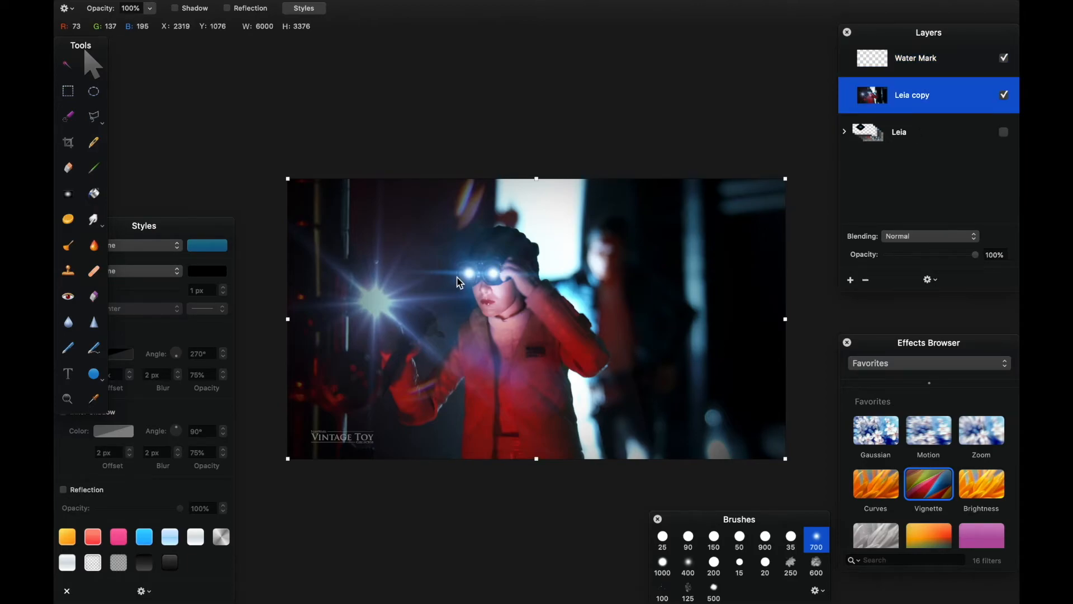
key("super+equal")
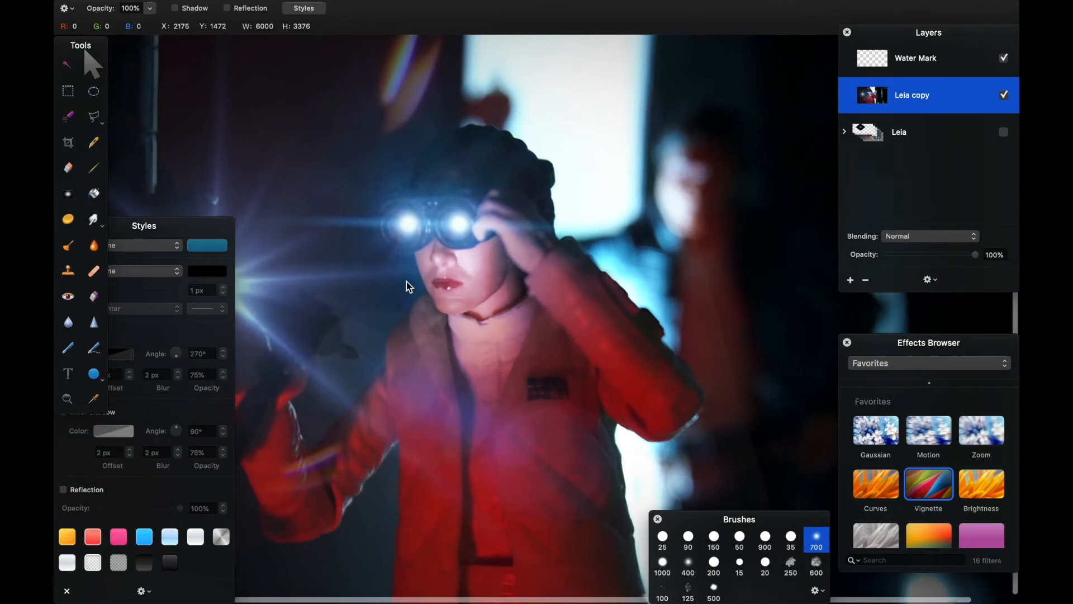
scroll(407, 280, "up", 3)
scroll(407, 281, "down", 2)
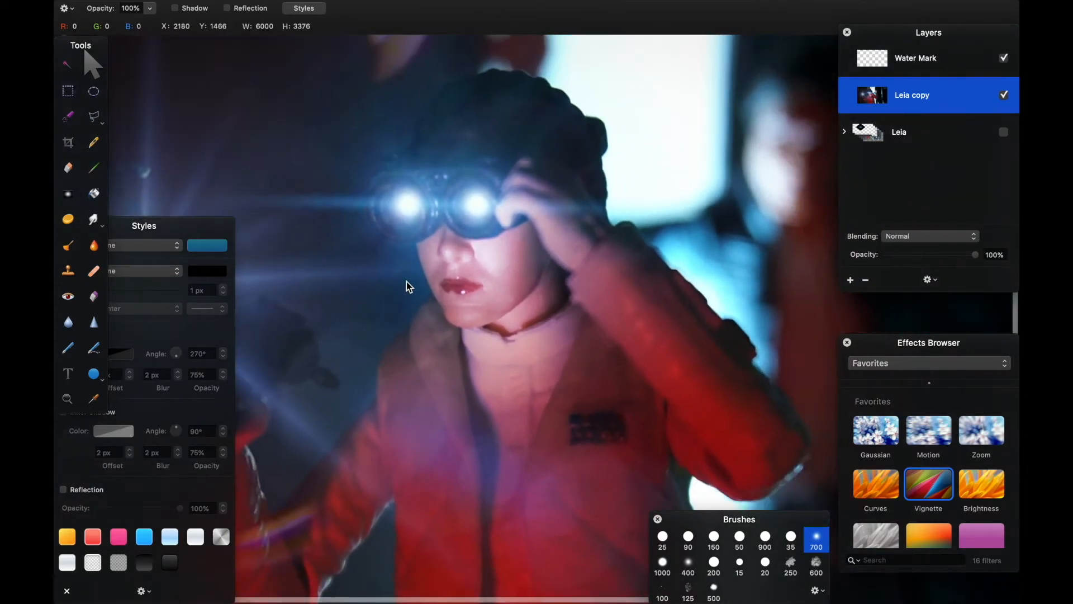
scroll(407, 280, "down", 5)
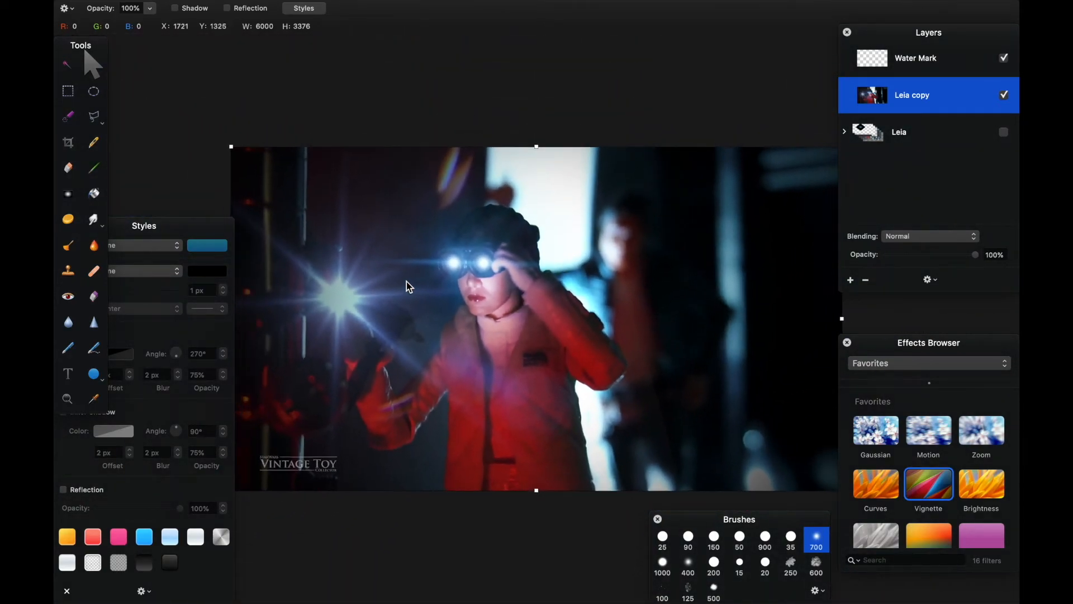
scroll(407, 280, "down", 1)
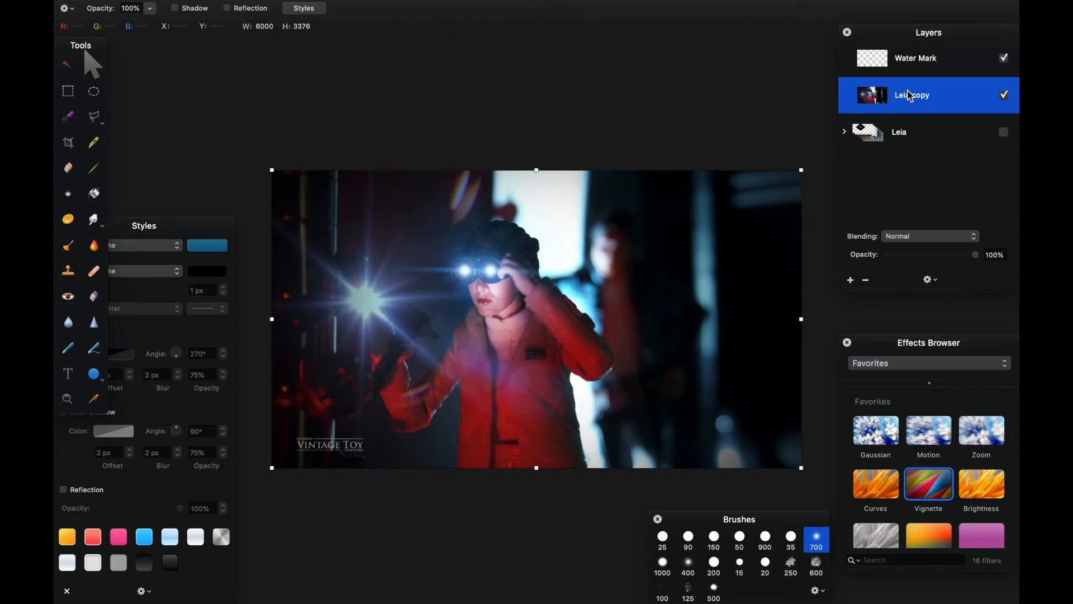
key("super+z")
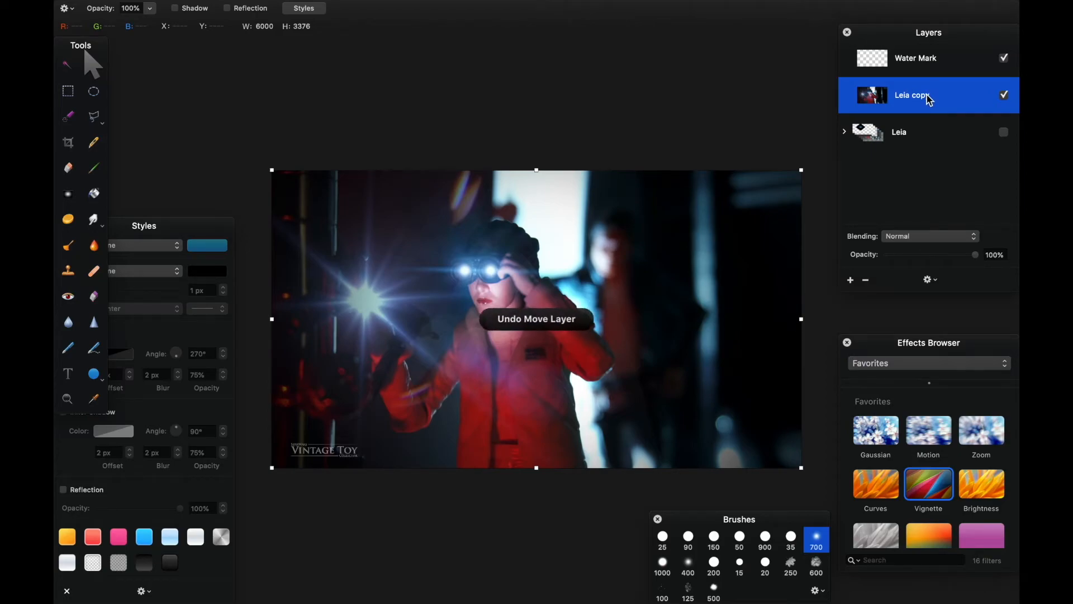
key("super+z")
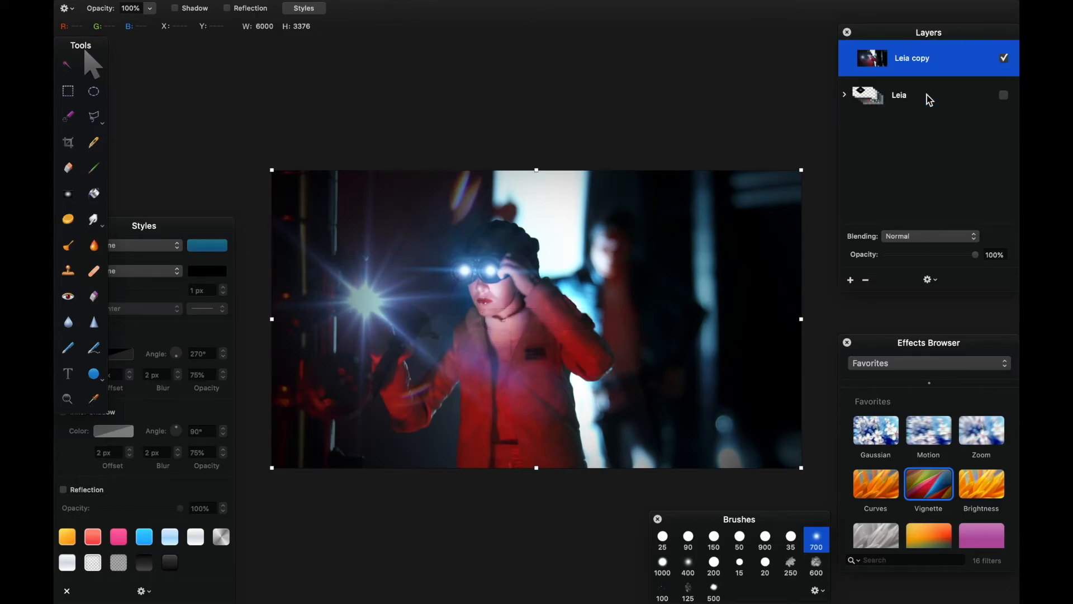
key("super+z")
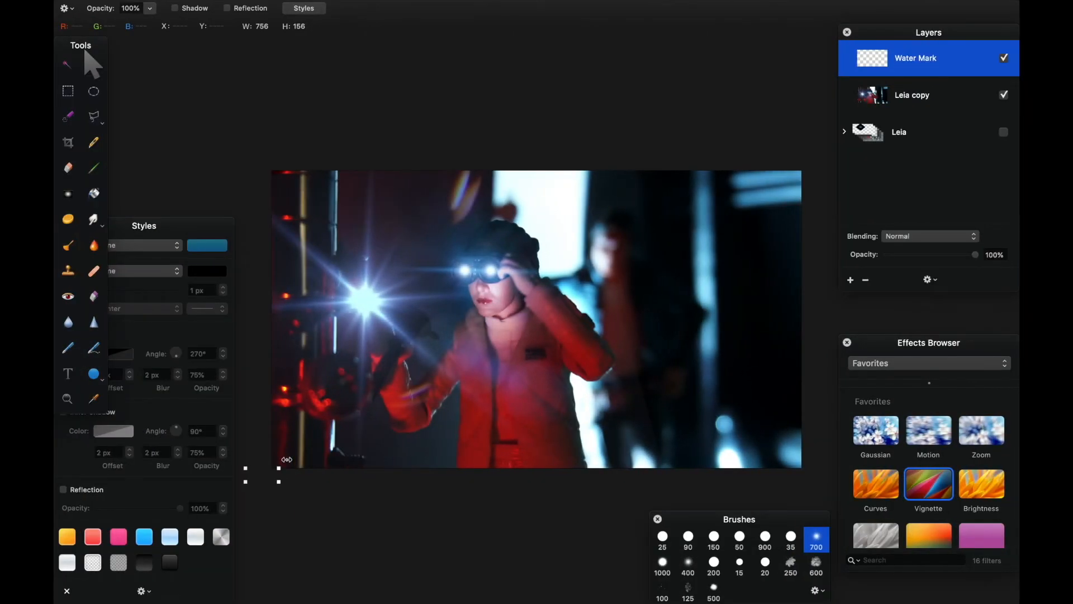
Step: Add the Water Mark image again and scale it proportionally to 111% near the picture's lower-left corner
left_click_drag(287, 460, 474, 415)
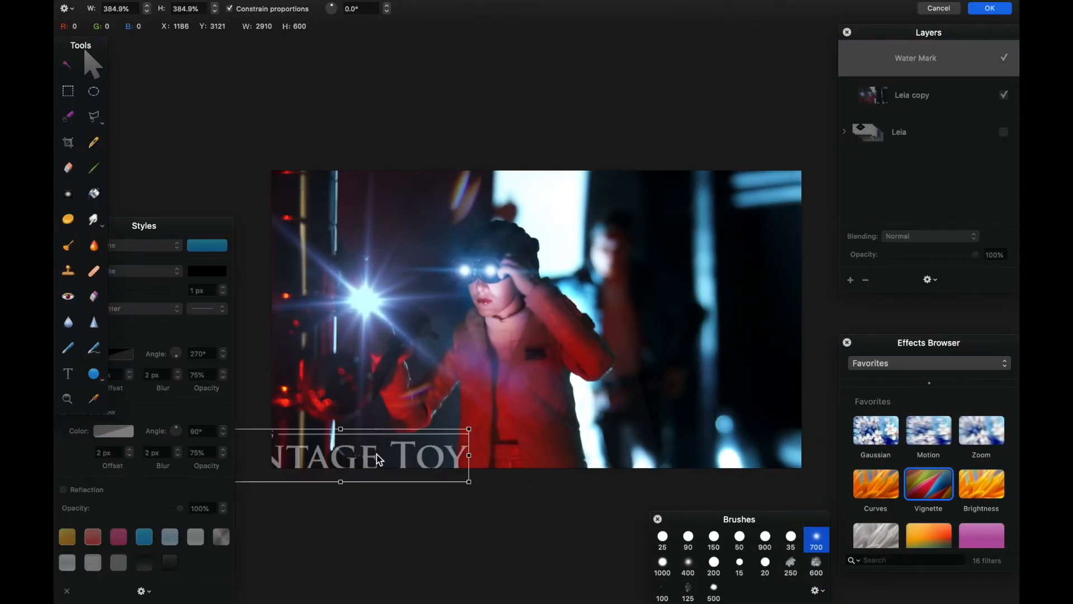
left_click_drag(387, 439, 463, 428)
left_click_drag(551, 404, 383, 439)
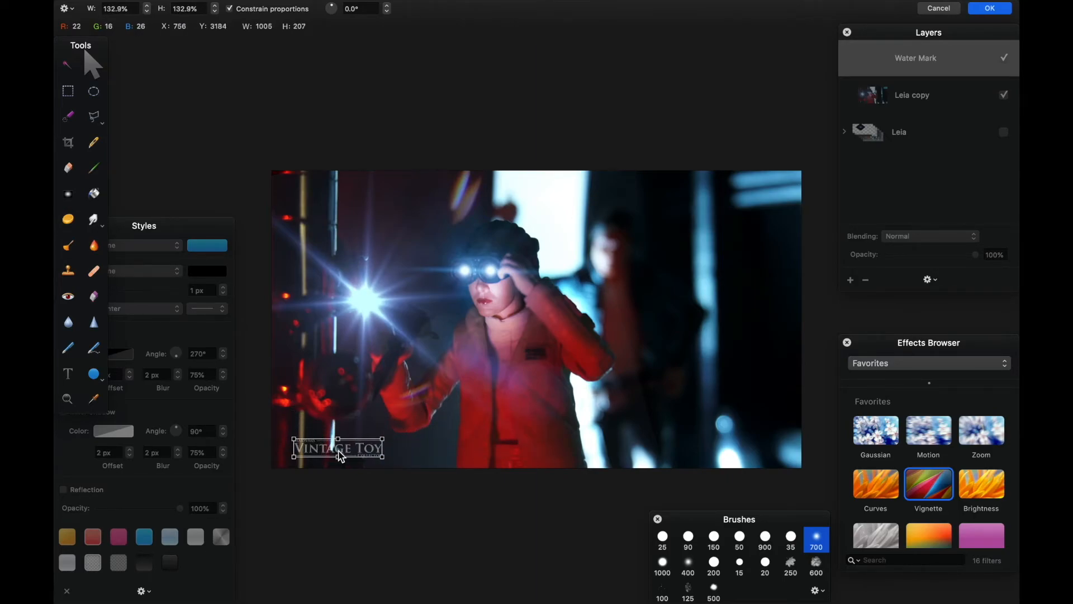
left_click_drag(344, 457, 352, 450)
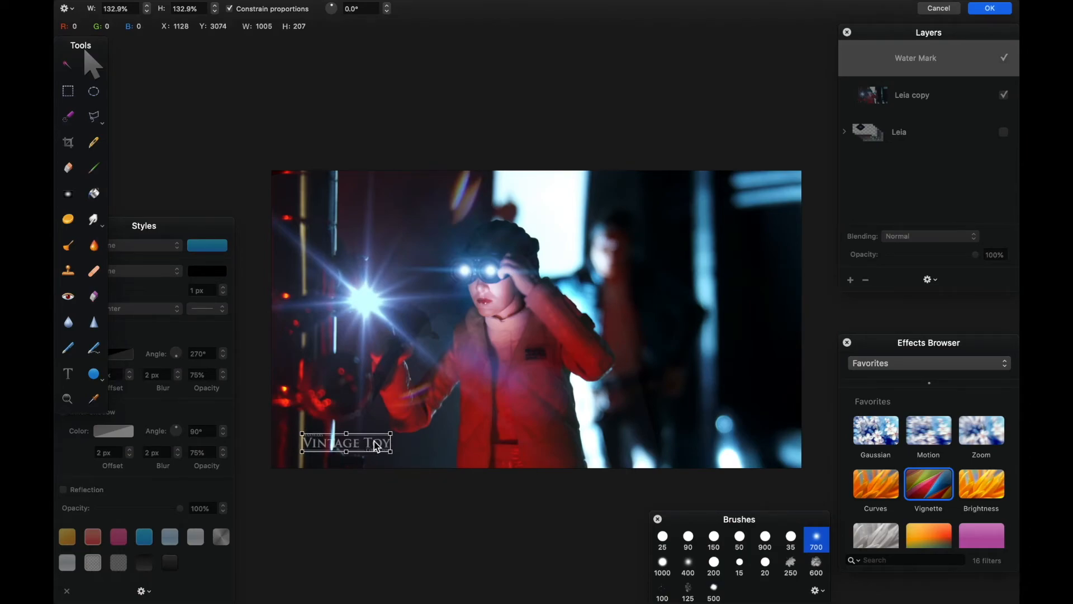
left_click_drag(394, 433, 377, 436)
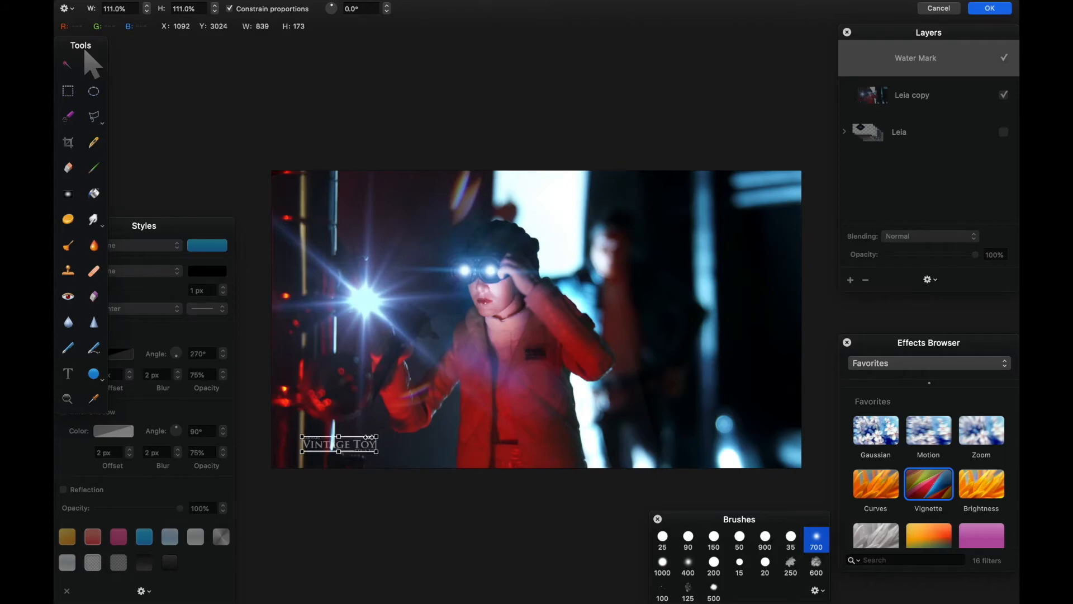
key("Return")
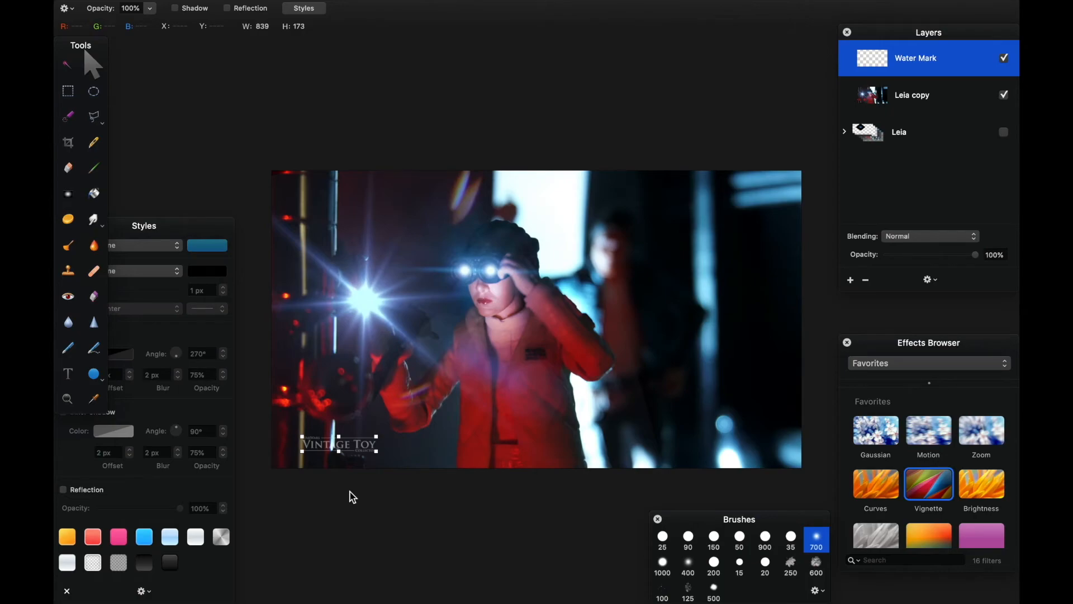
Step: Enlarge the Leia copy layer proportionally to 108.1% and crop the image to the 6000 x 3376 canvas
left_click(916, 96)
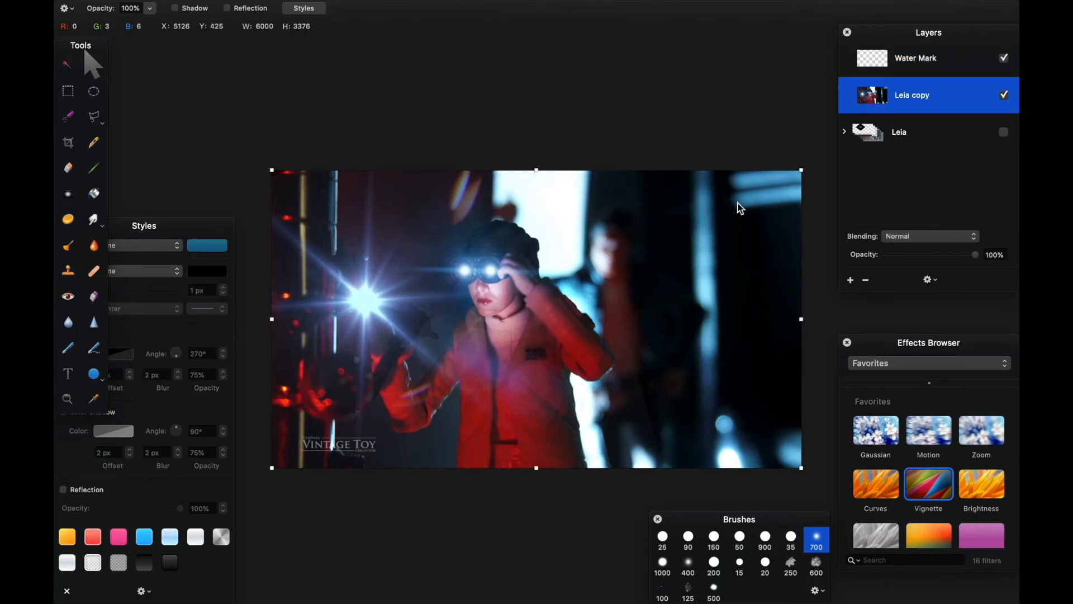
left_click_drag(803, 168, 833, 151)
left_click_drag(599, 304, 589, 309)
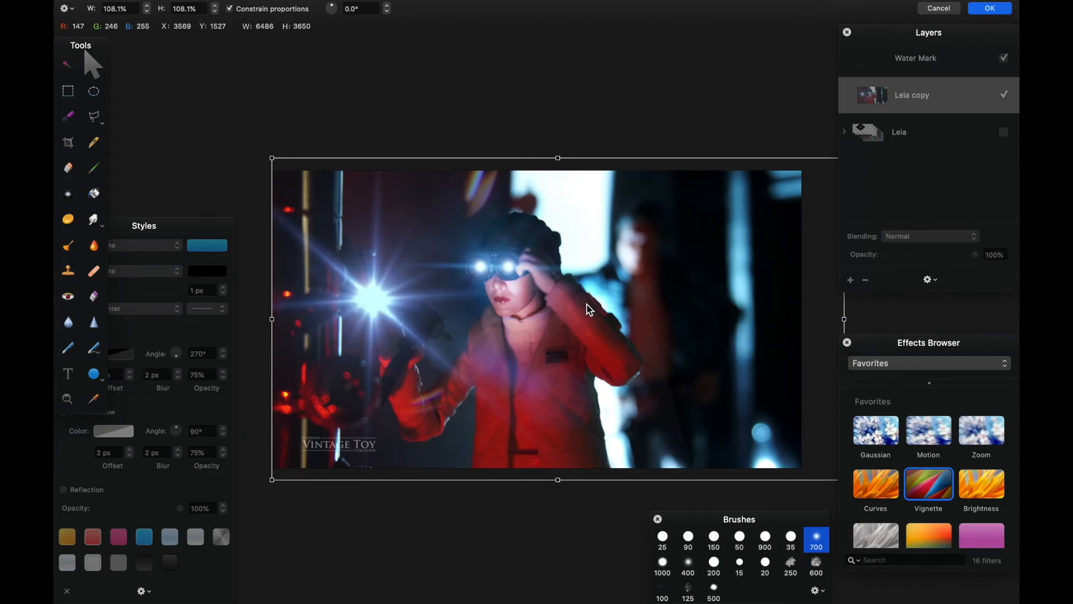
key("Return")
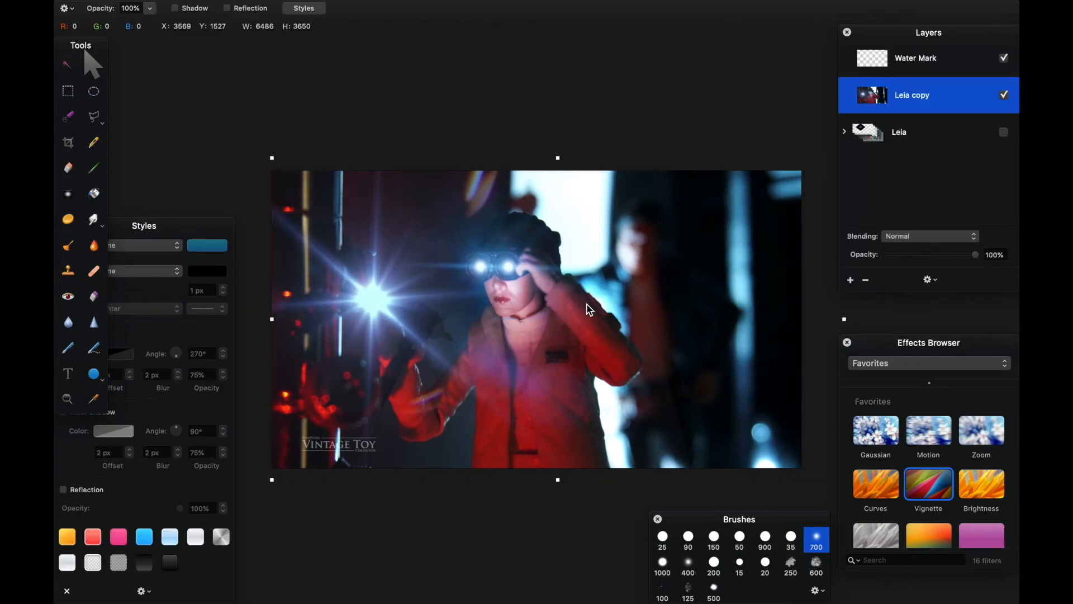
left_click(70, 143)
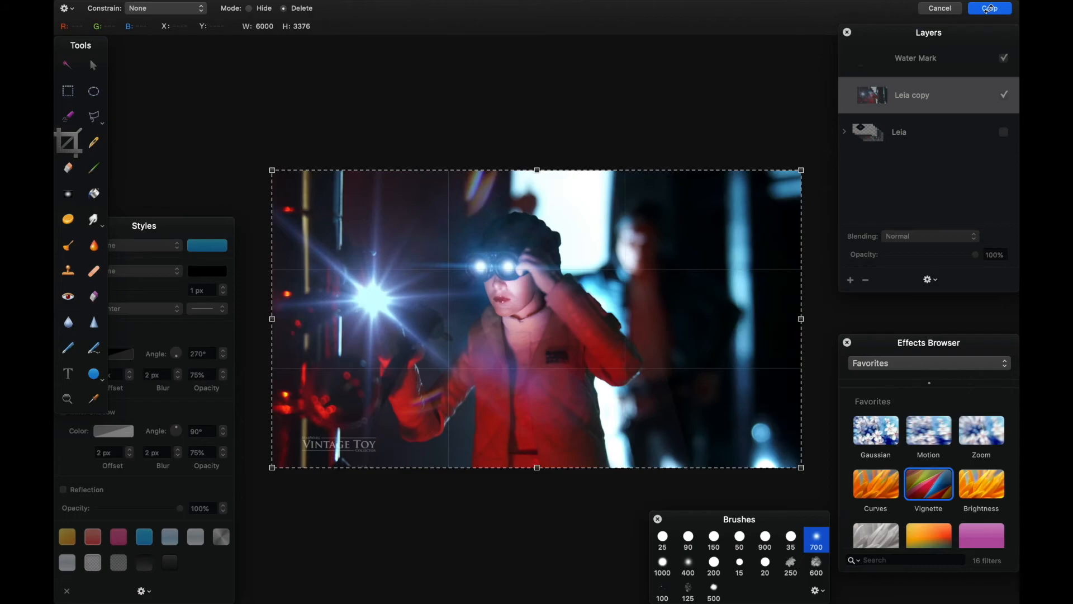
left_click(989, 9)
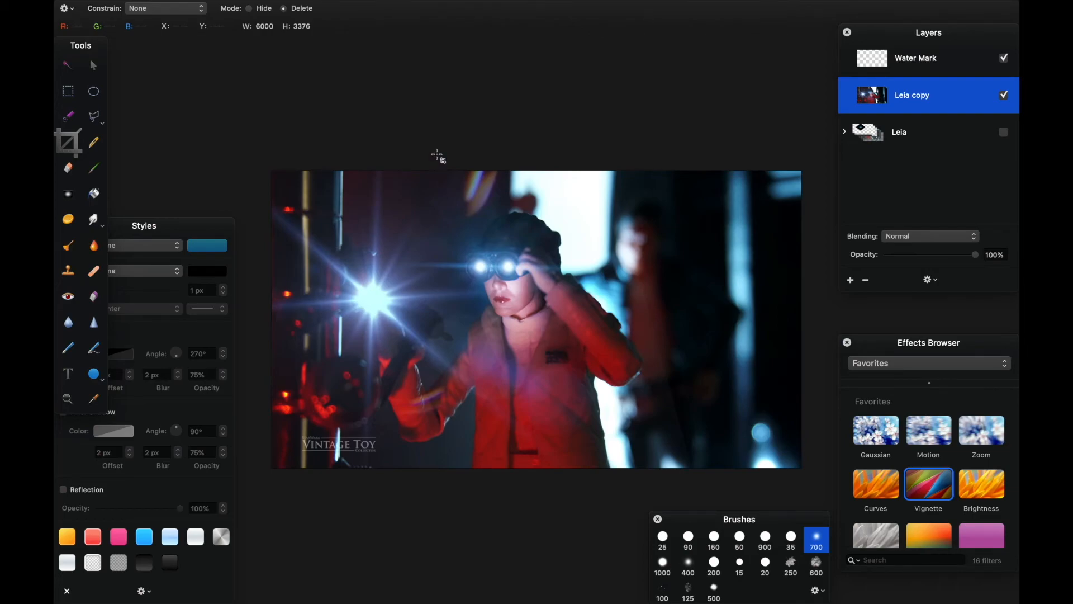
Step: Export the image as a JPEG at 85% quality to the Downloads folder under the name Leia Repairs
mouse_move(290, 6)
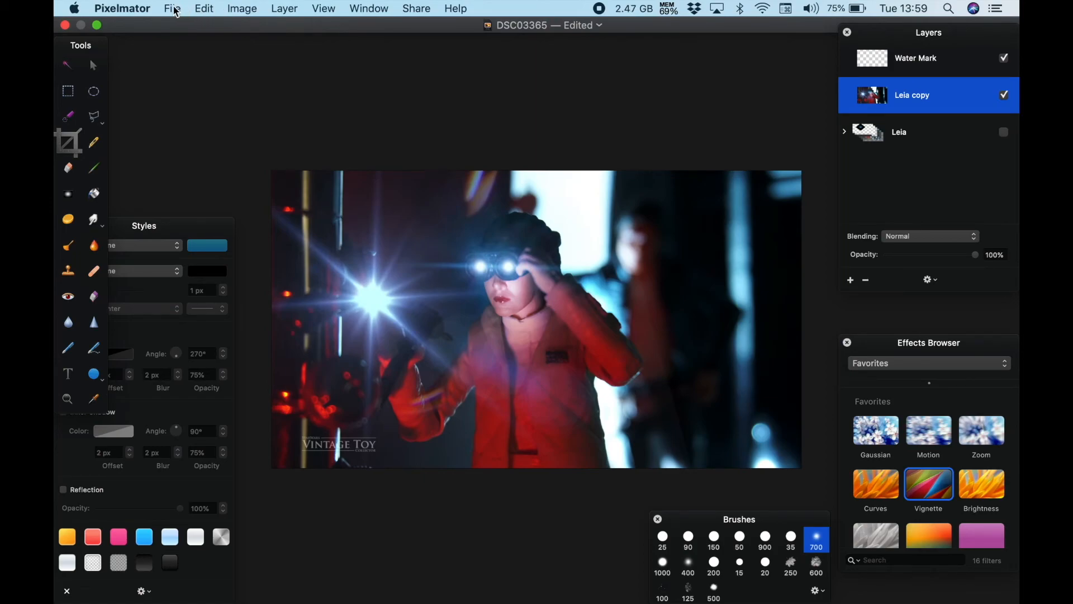
left_click(173, 9)
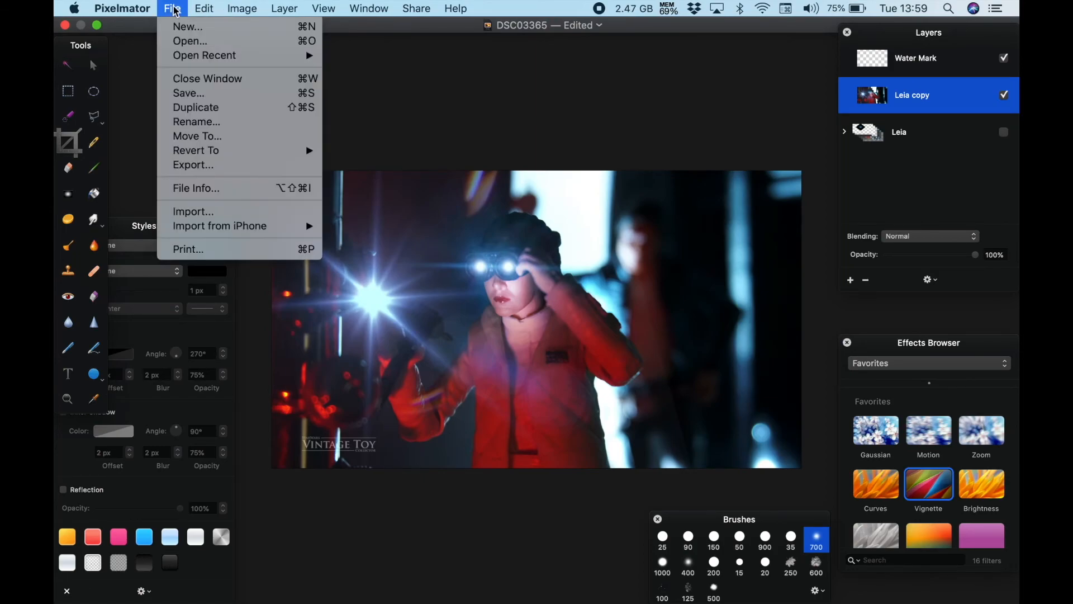
left_click(193, 165)
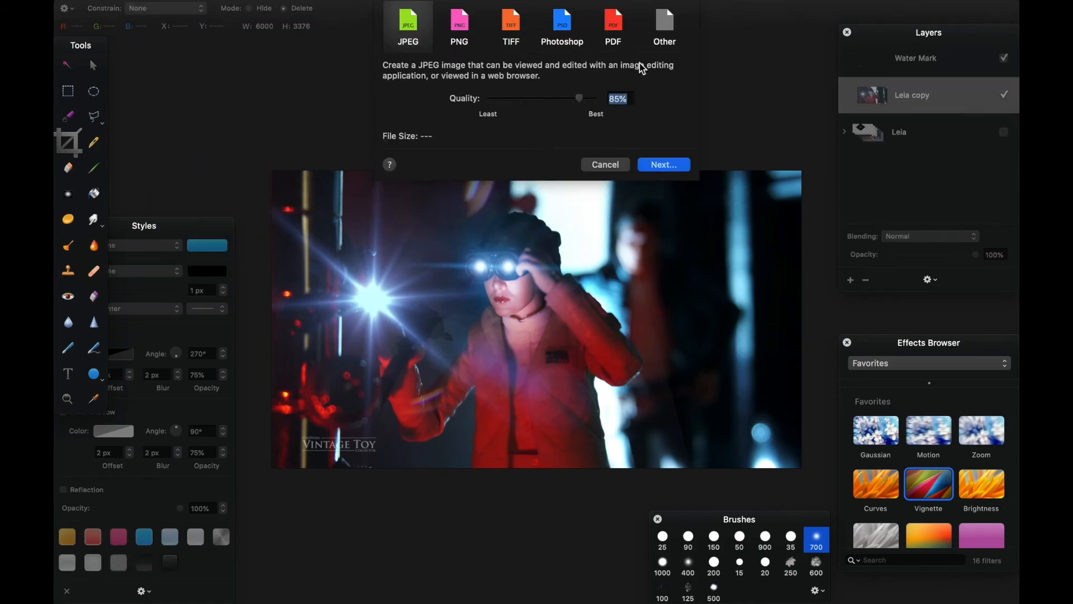
left_click(658, 166)
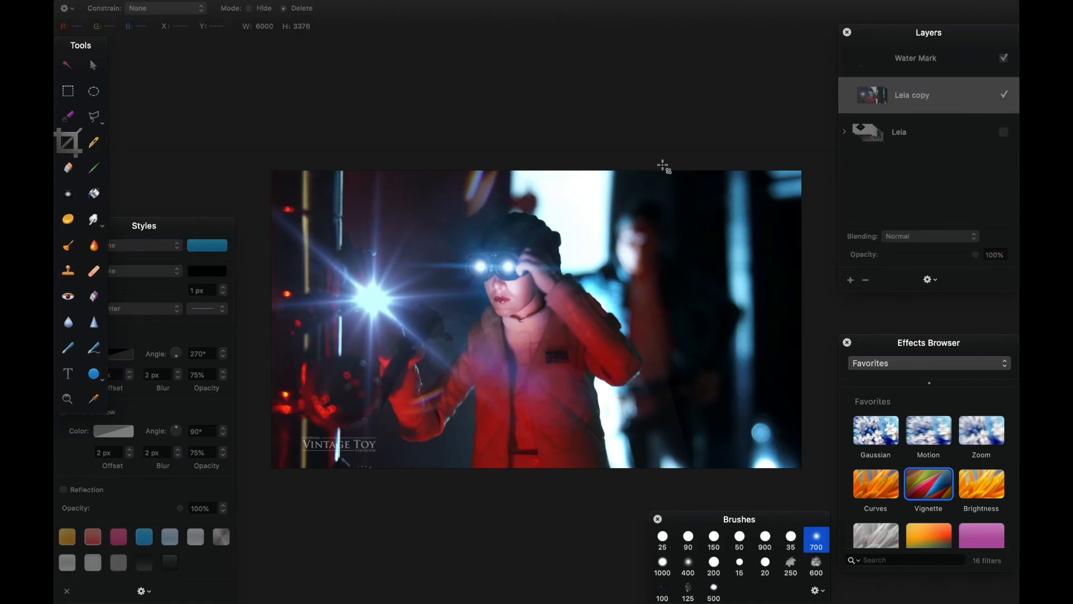
type("Leia Repairs")
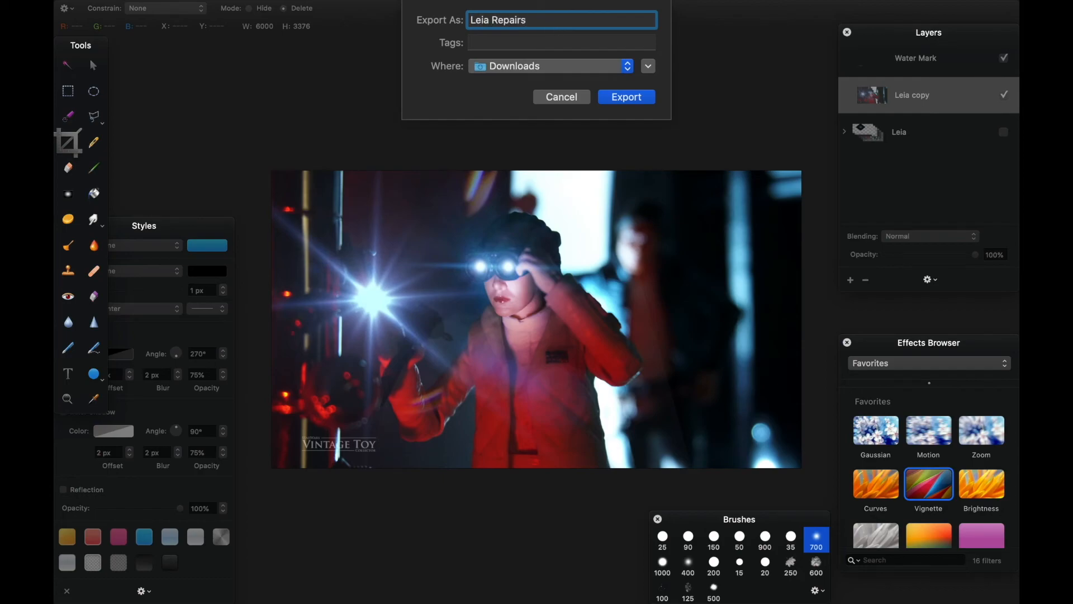
key("Return")
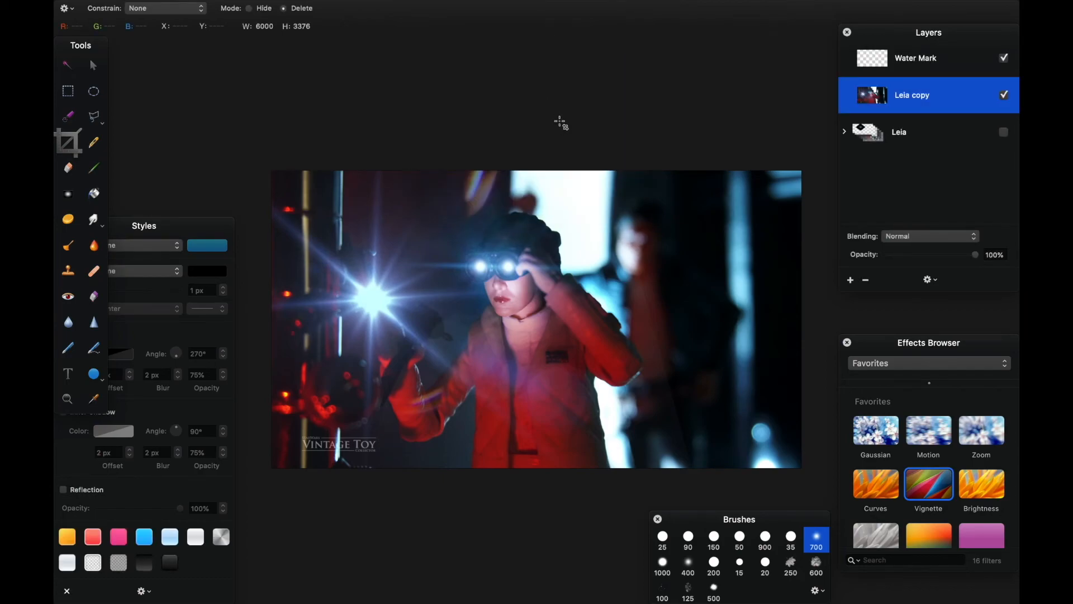